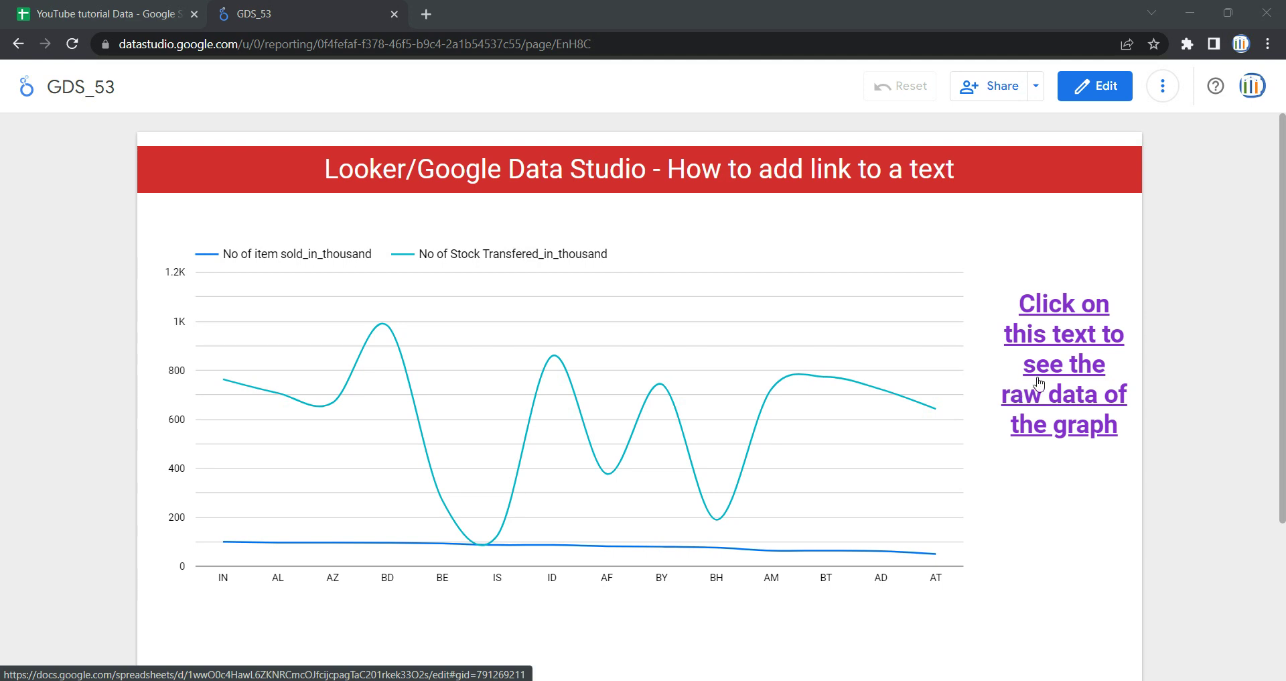
- Open the GDS_54_Dataset1 raw-data sheet from the existing link, then return to the GDS_53 report
{"action": "mouse_move", "coordinate": [913, 373]}
{"action": "left_click", "coordinate": [1034, 367]}
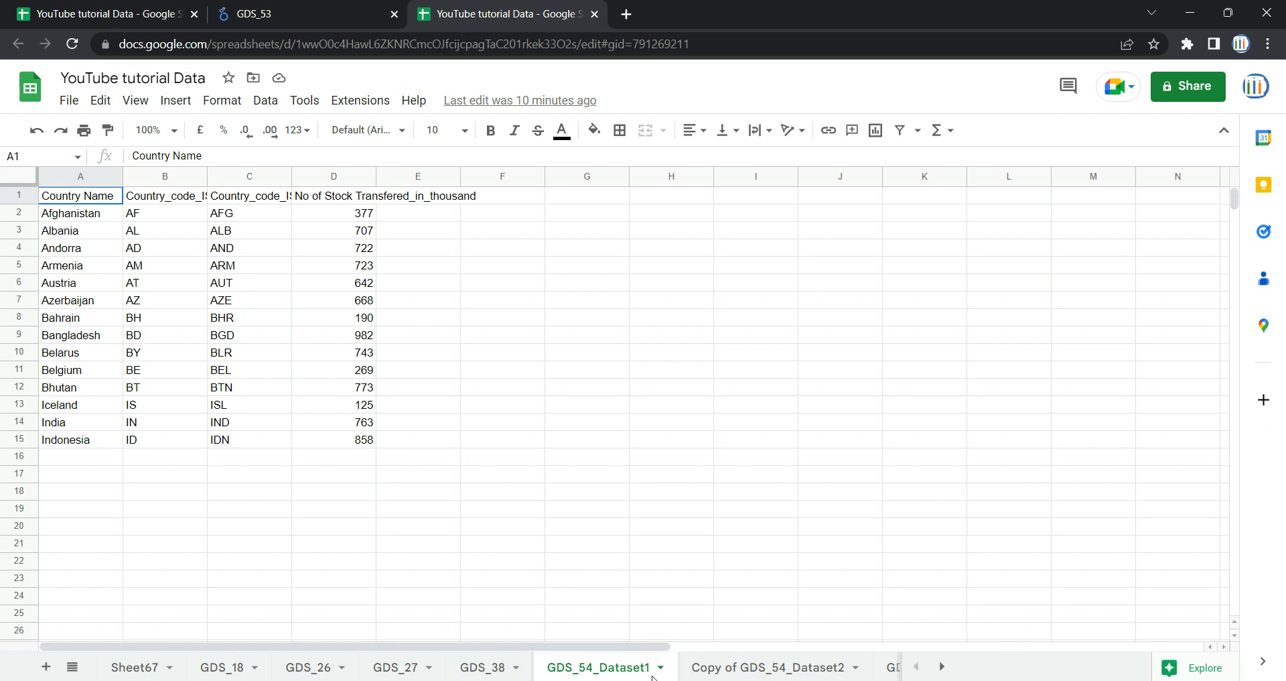
{"action": "left_click", "coordinate": [328, 15]}
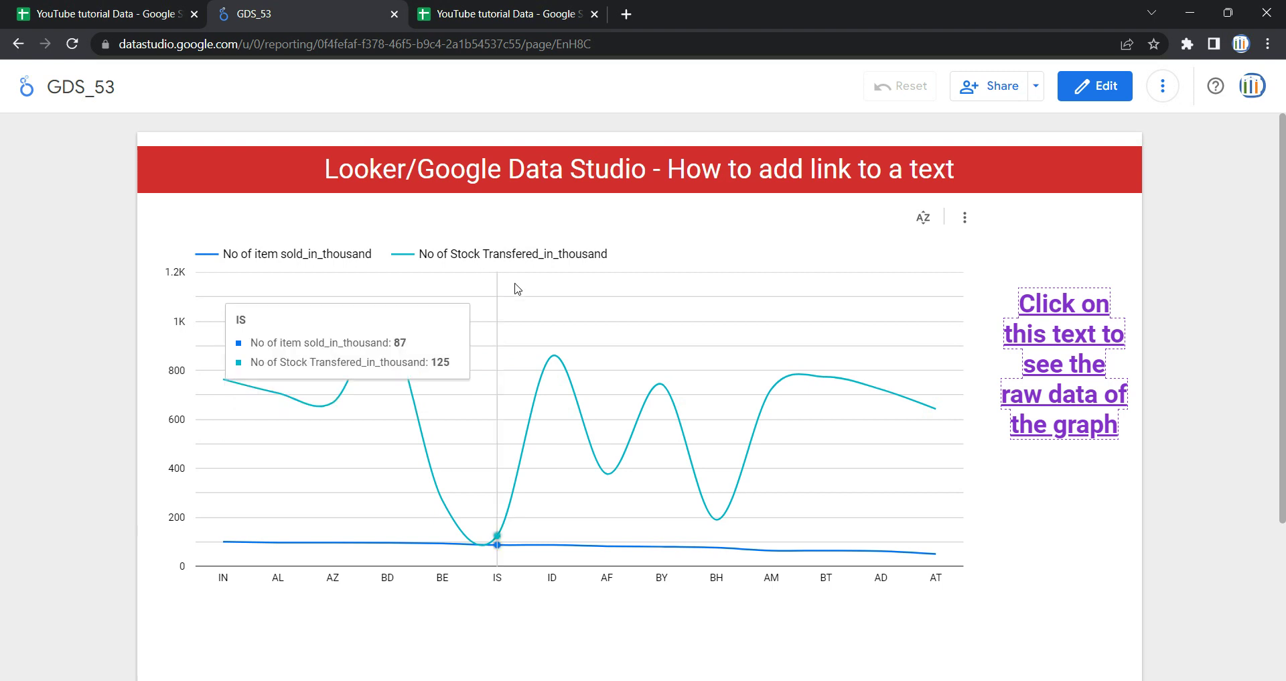
- Put report GDS_53 into edit mode and delete the old purple link text beside the chart
{"action": "left_click", "coordinate": [1069, 95]}
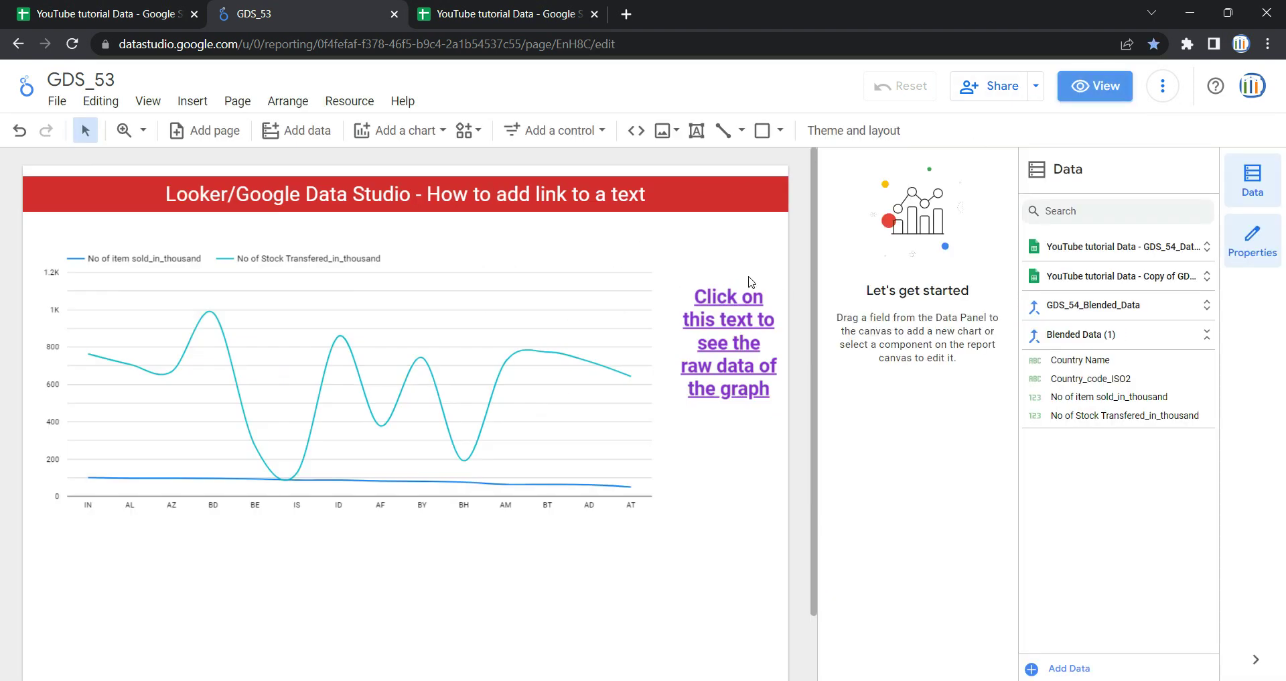
{"action": "left_click", "coordinate": [744, 285]}
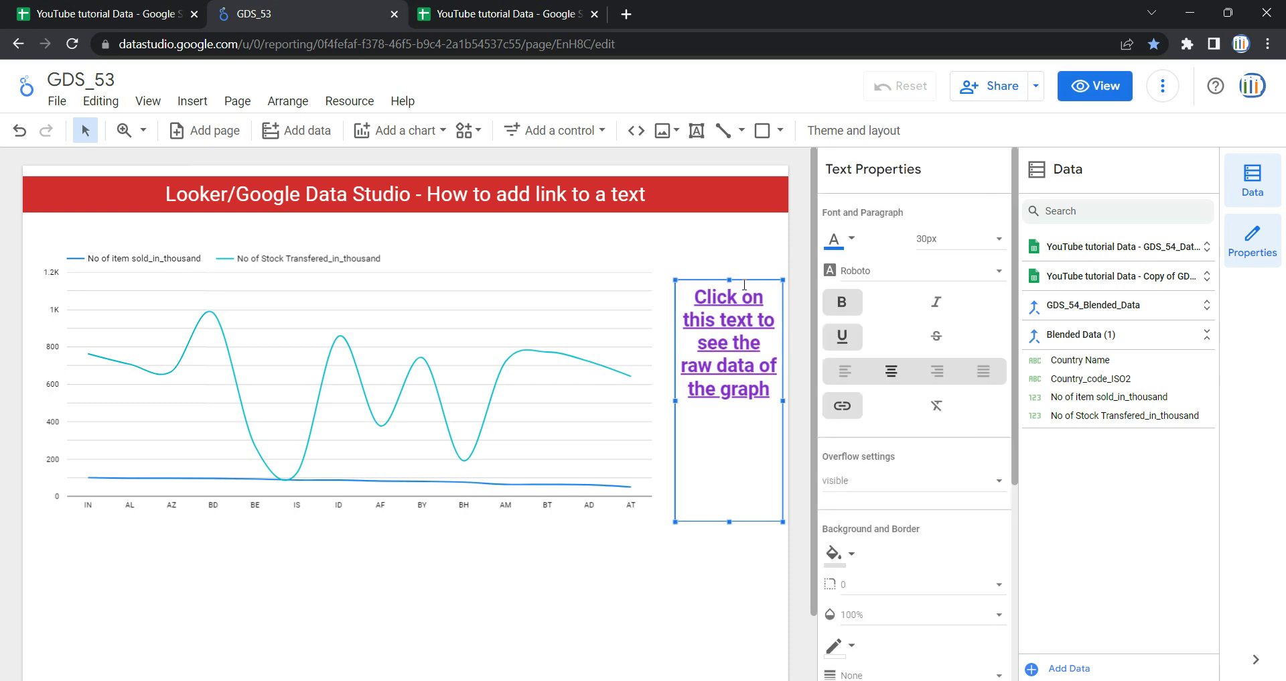
{"action": "key", "text": "Delete"}
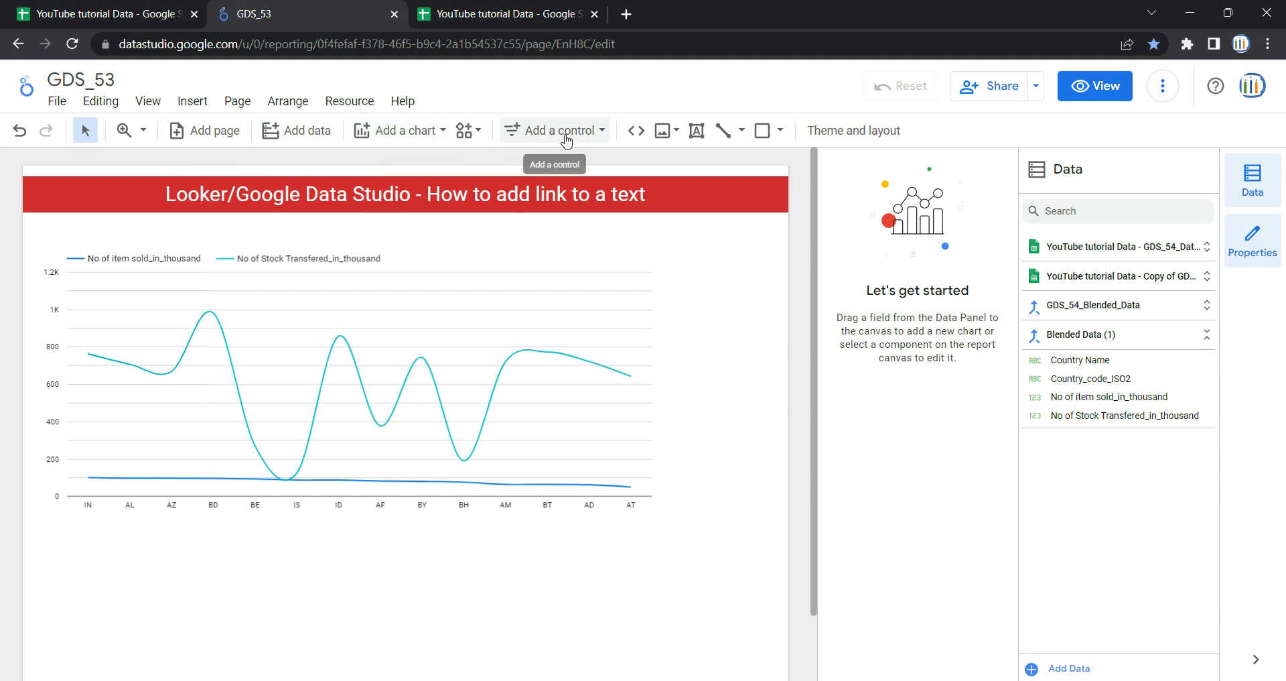
{"action": "left_click", "coordinate": [696, 131]}
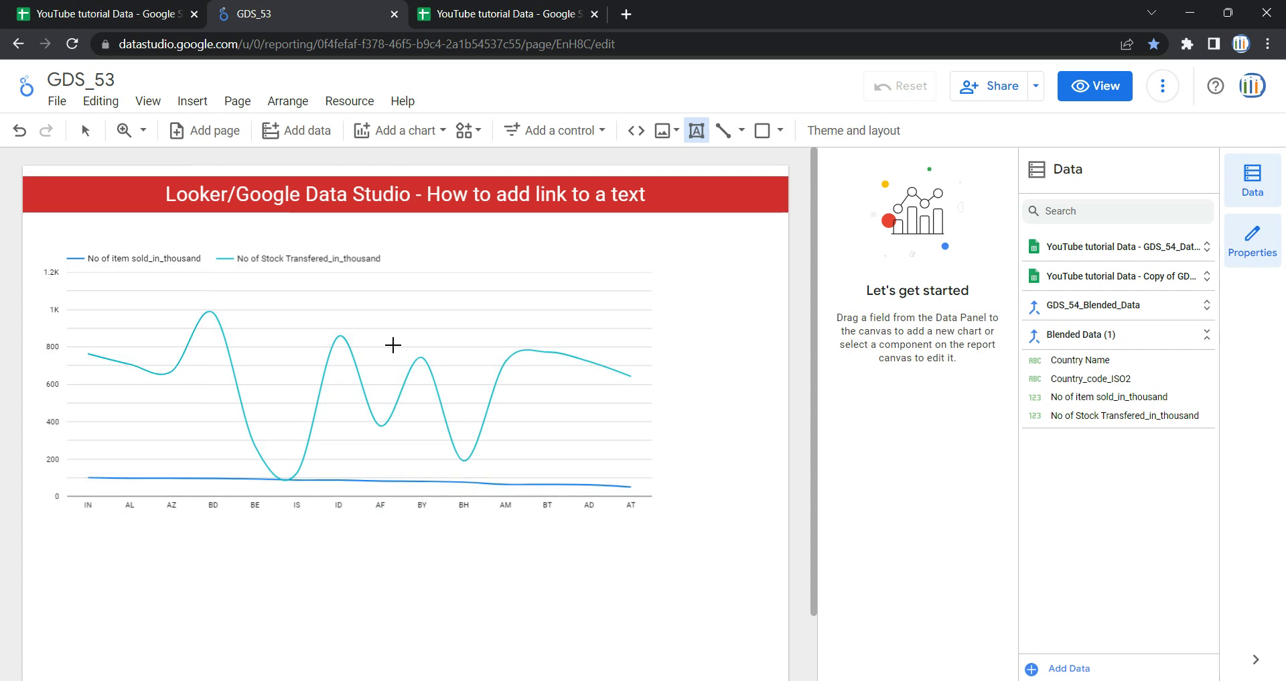
- Place a new text box just to the right of the line chart
{"action": "left_click", "coordinate": [694, 308]}
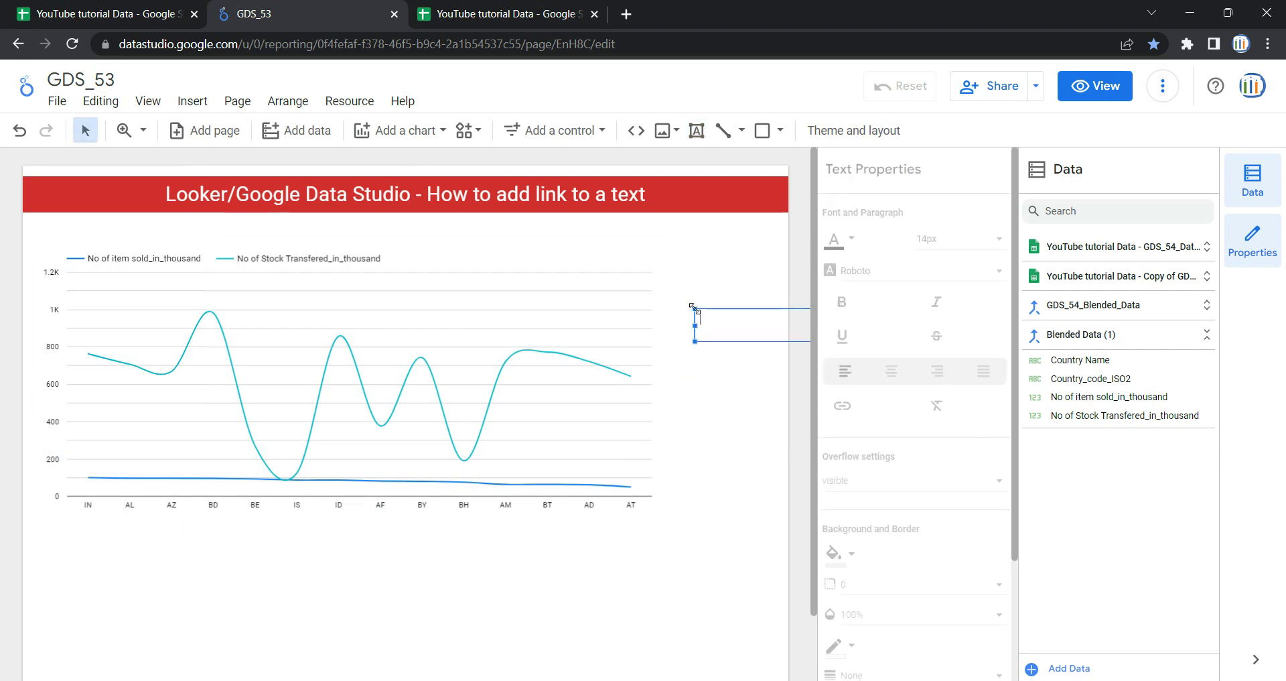
{"action": "left_click", "coordinate": [720, 307]}
{"action": "left_click", "coordinate": [725, 309]}
{"action": "mouse_move", "coordinate": [725, 308]}
{"action": "left_mouse_down"}
{"action": "mouse_move", "coordinate": [633, 309]}
{"action": "mouse_move", "coordinate": [709, 317]}
{"action": "left_mouse_up"}
- Type 'Click here to get redirected to the raw data page' into the box and make it taller
{"action": "double_click", "coordinate": [709, 317]}
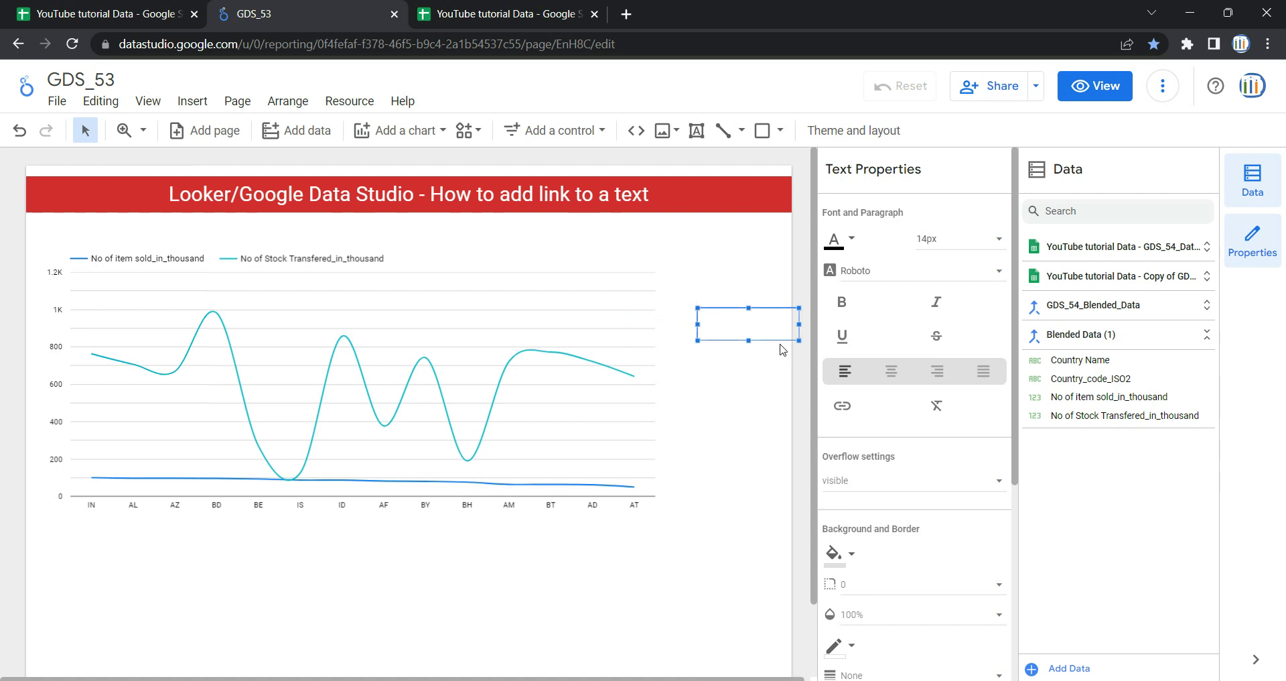
{"action": "type", "text": "Click here to get redic"}
{"action": "key", "text": "BackSpace"}
{"action": "type", "text": "edirected to the raw data"}
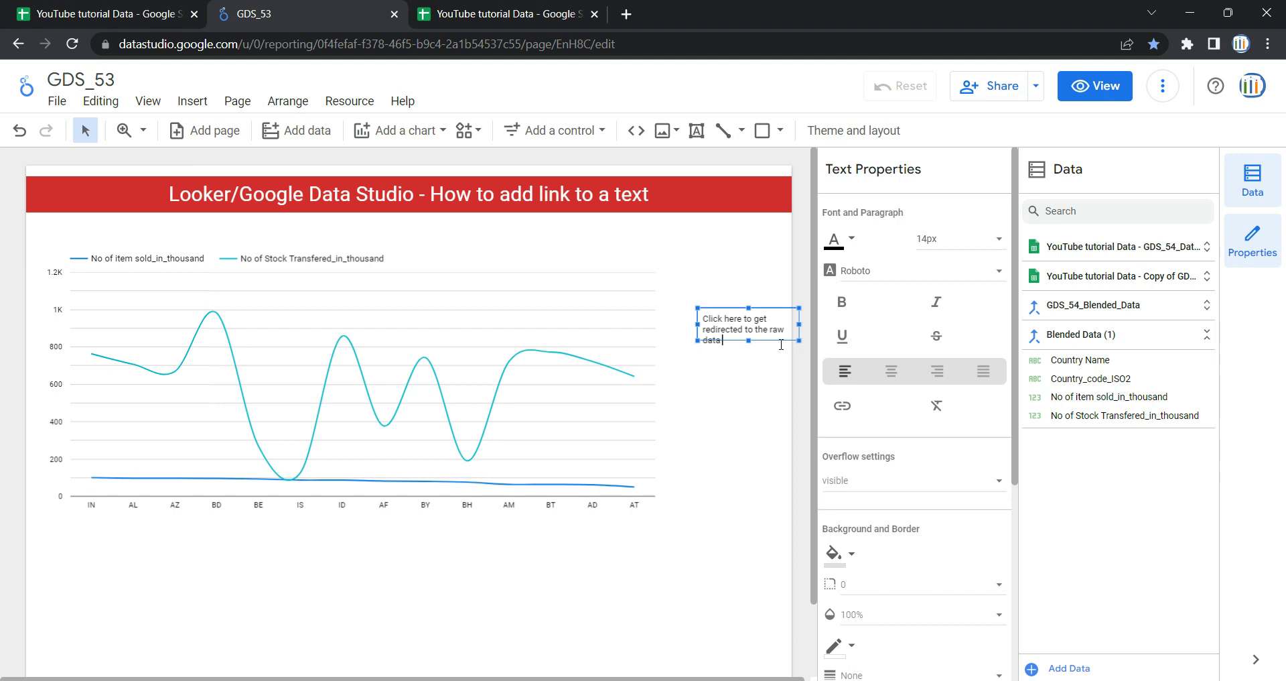
{"action": "type", "text": " page"}
{"action": "left_click_drag", "start_coordinate": [749, 340], "coordinate": [752, 385]}
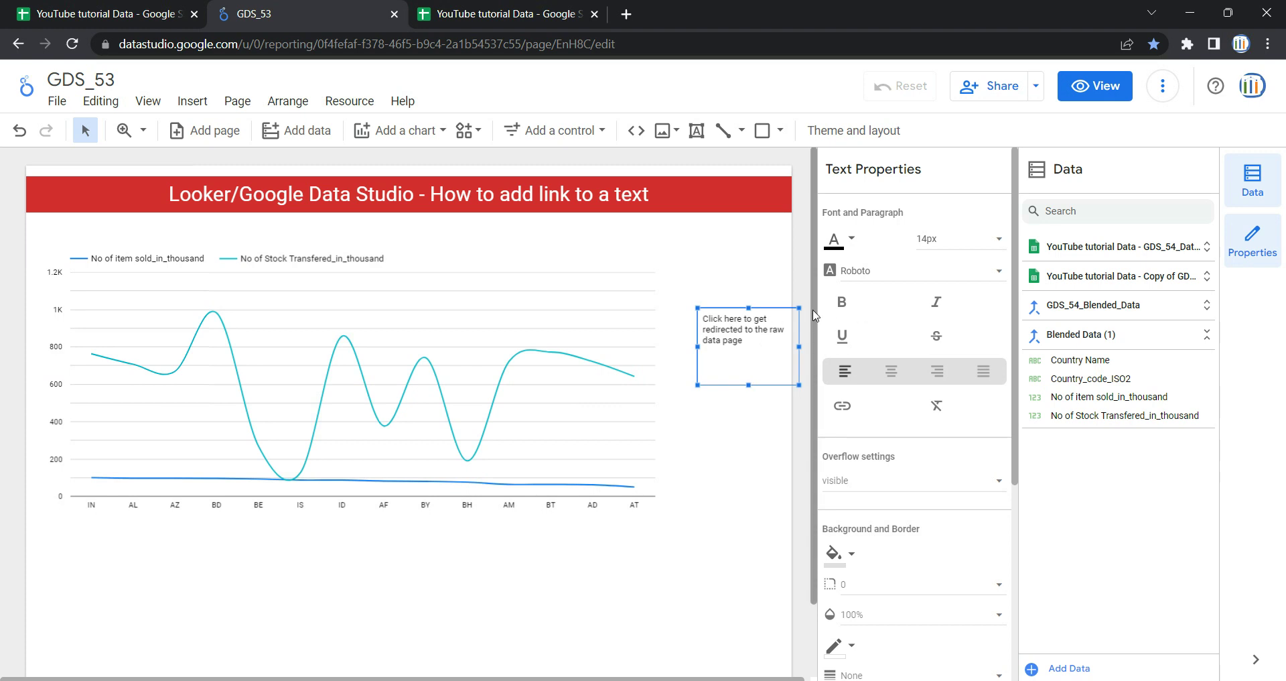
- Set the new text's font colour to dark red and its size to 24px
{"action": "left_click", "coordinate": [839, 240]}
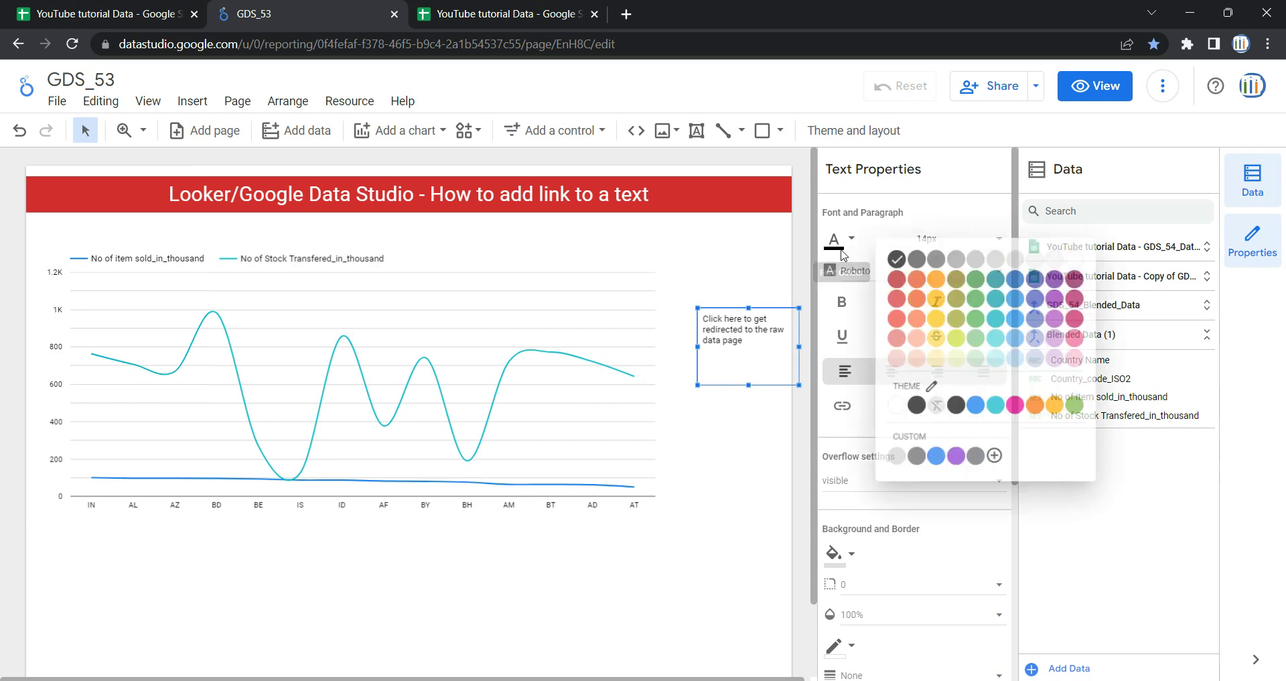
{"action": "left_click", "coordinate": [888, 275]}
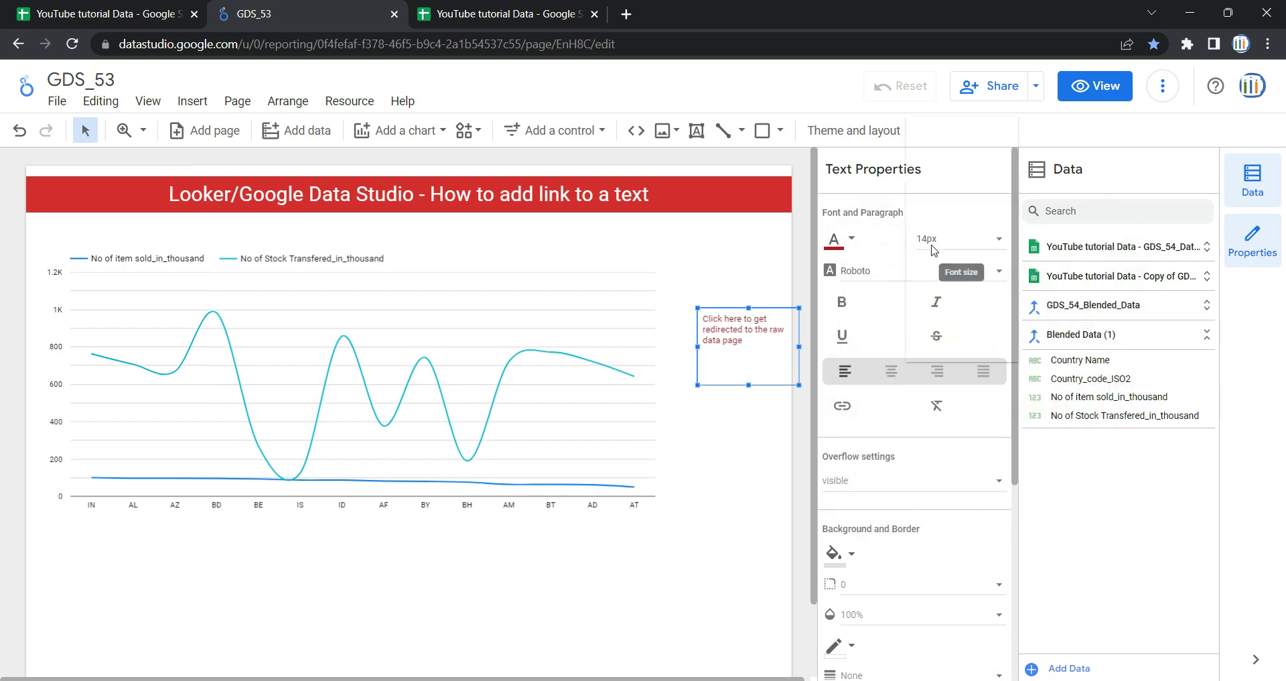
{"action": "left_click", "coordinate": [933, 241]}
{"action": "left_click", "coordinate": [958, 327]}
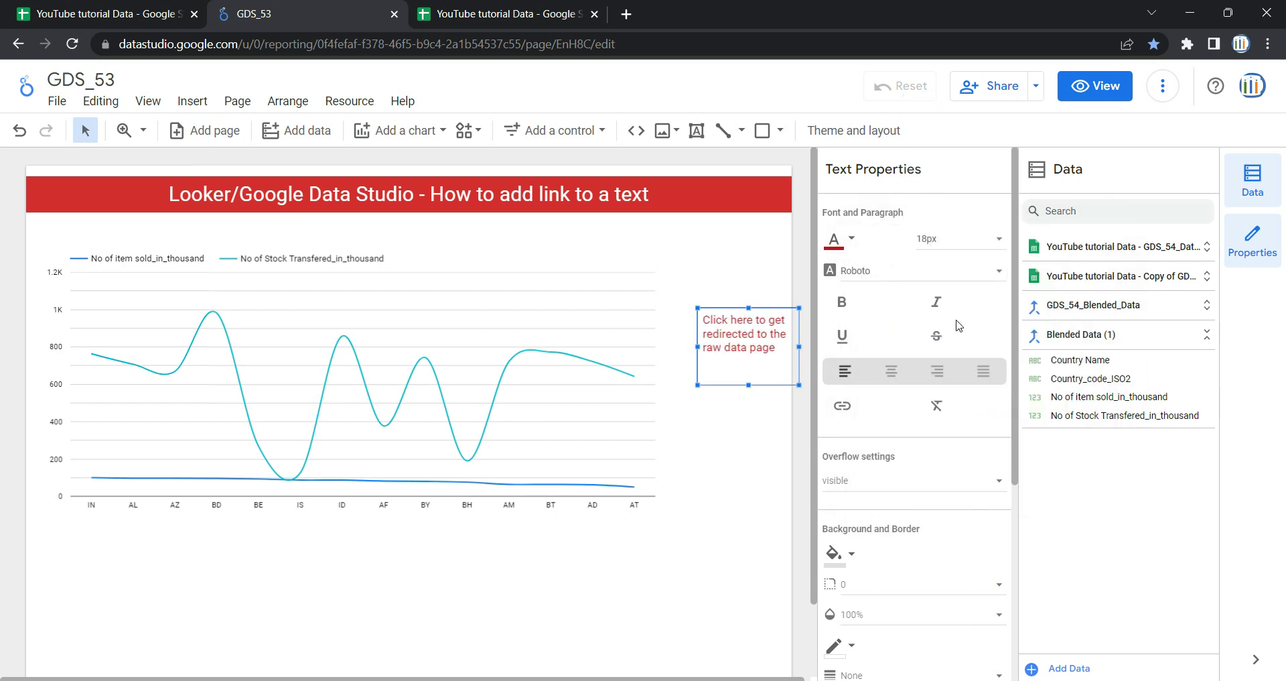
{"action": "left_click", "coordinate": [943, 252]}
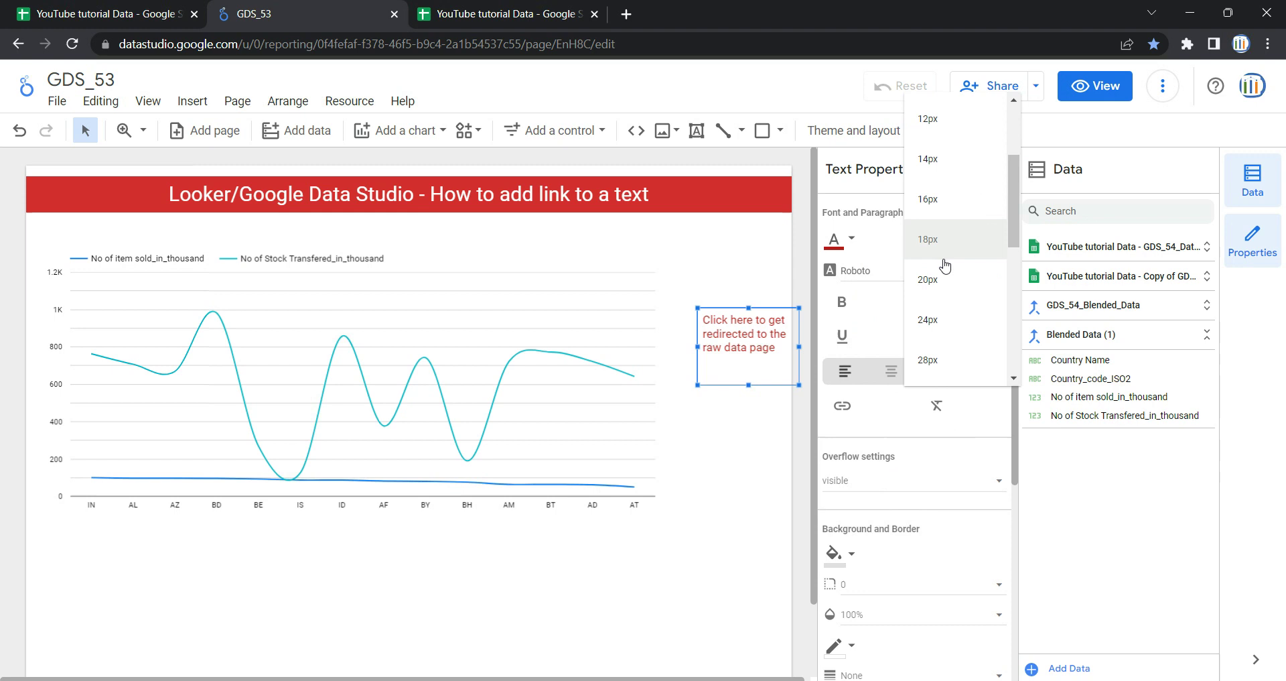
{"action": "left_click", "coordinate": [958, 319]}
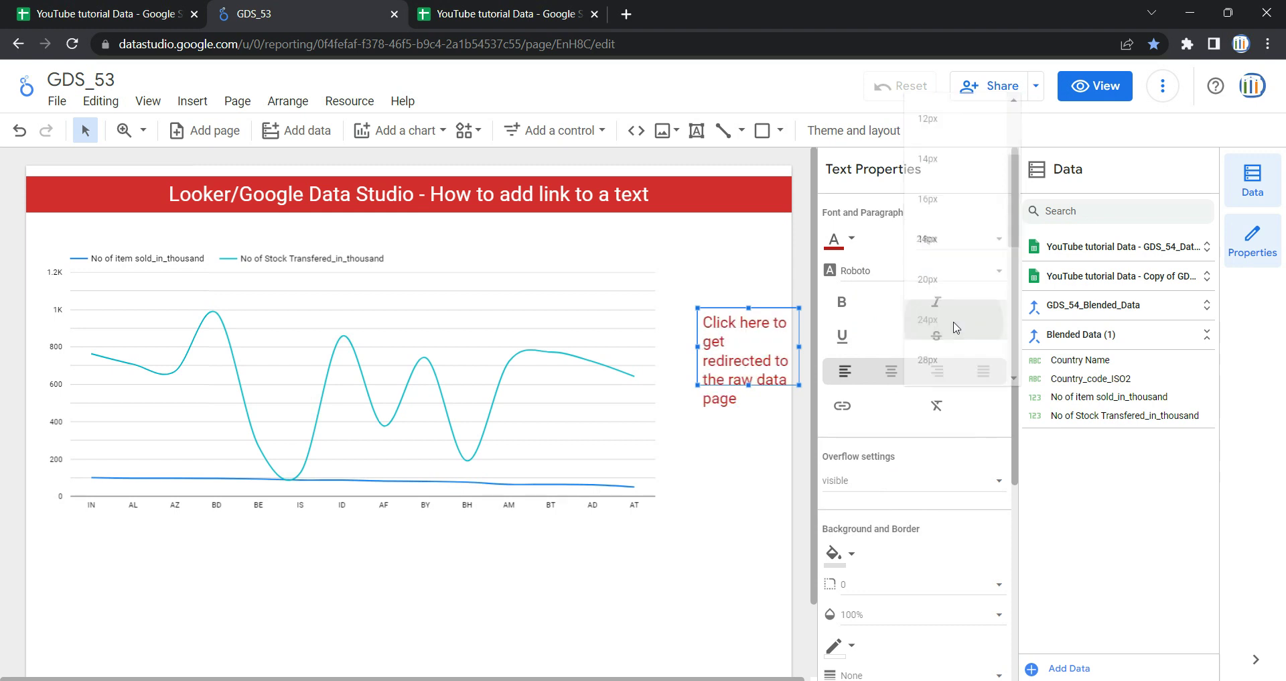
- Make the text bold and italic, lengthen the box, and move it onto the chart's lower-right edge
{"action": "double_click", "coordinate": [752, 388]}
{"action": "left_click_drag", "start_coordinate": [751, 405], "coordinate": [751, 426]}
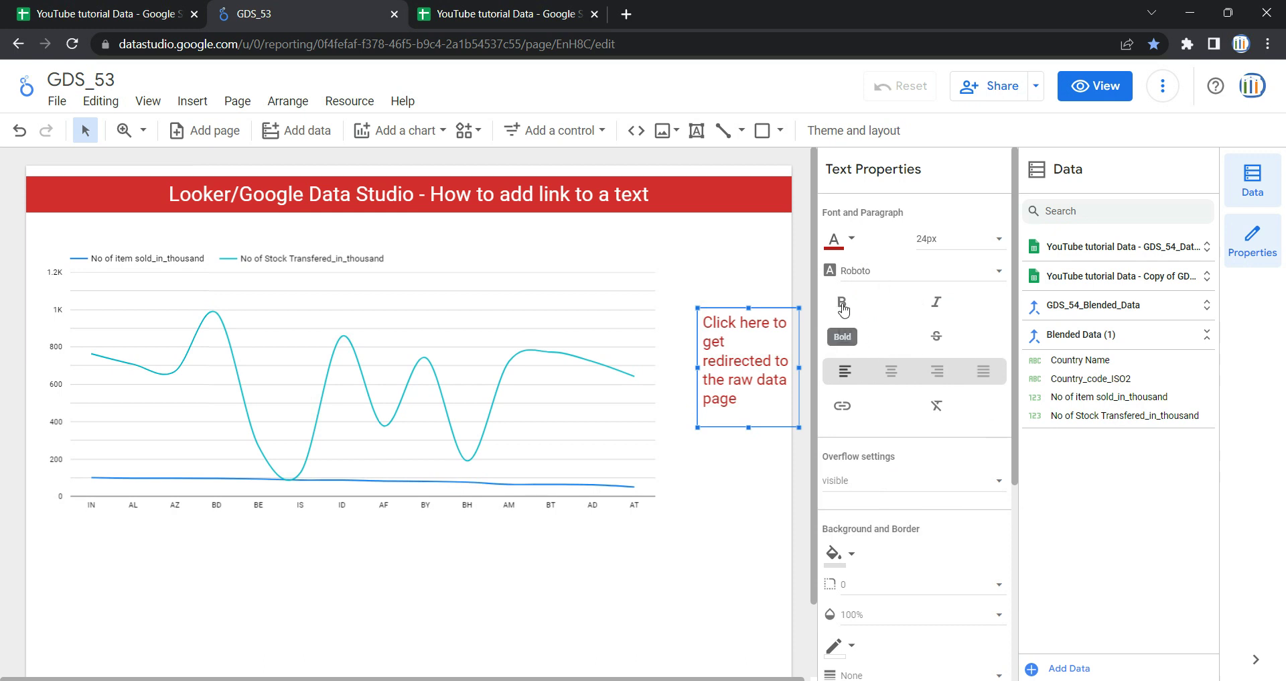
{"action": "left_click", "coordinate": [843, 310]}
{"action": "left_click", "coordinate": [928, 307]}
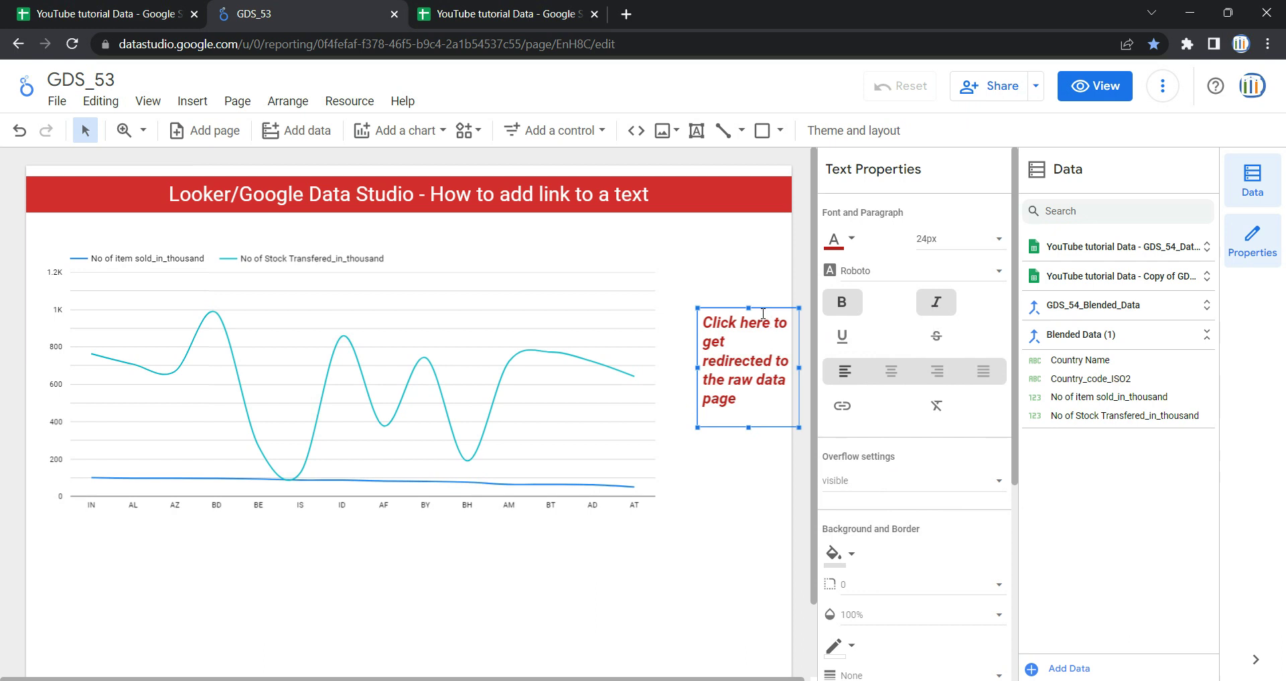
{"action": "left_click_drag", "start_coordinate": [762, 308], "coordinate": [753, 422]}
{"action": "left_click_drag", "start_coordinate": [685, 469], "coordinate": [644, 461]}
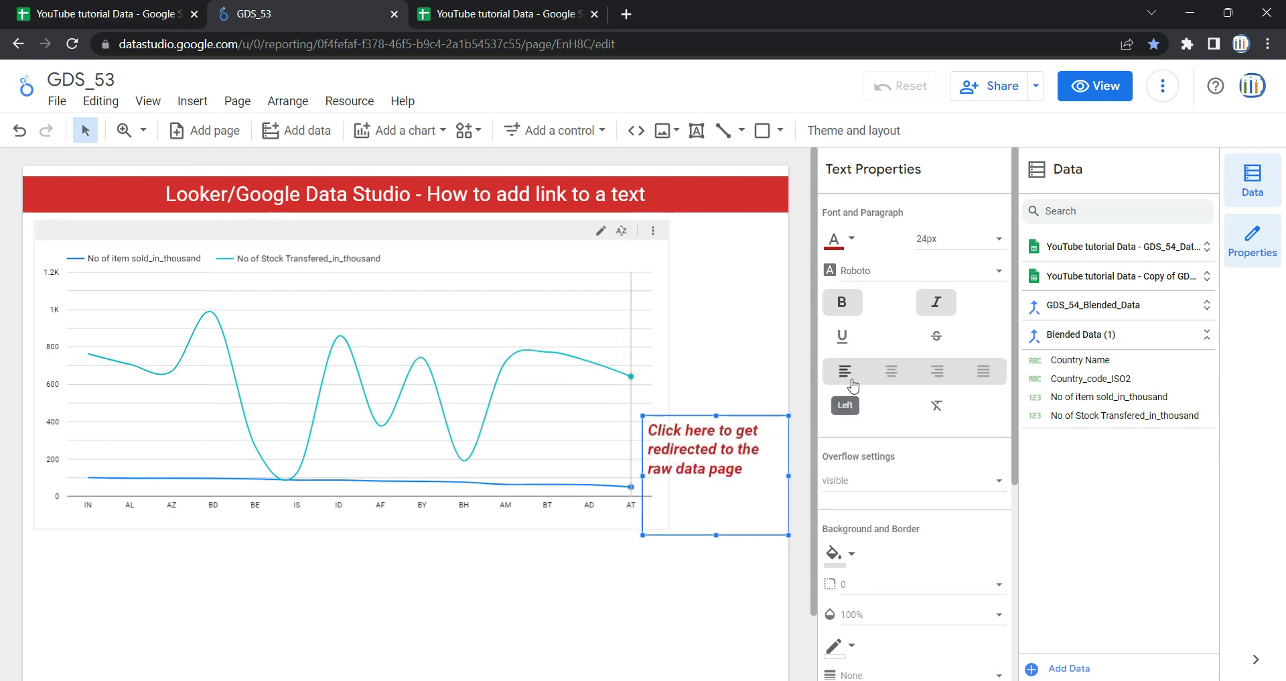
- Centre and underline the red text, then switch the report to view mode
{"action": "left_click", "coordinate": [891, 374]}
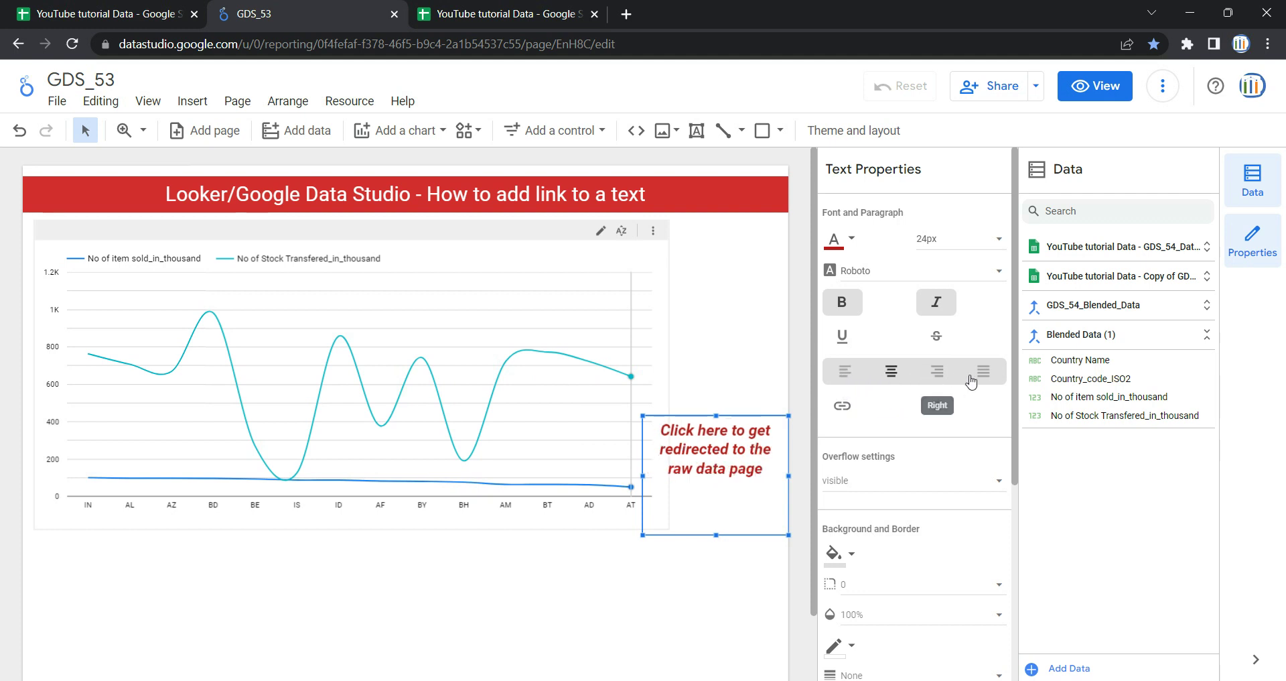
{"action": "left_click", "coordinate": [842, 344]}
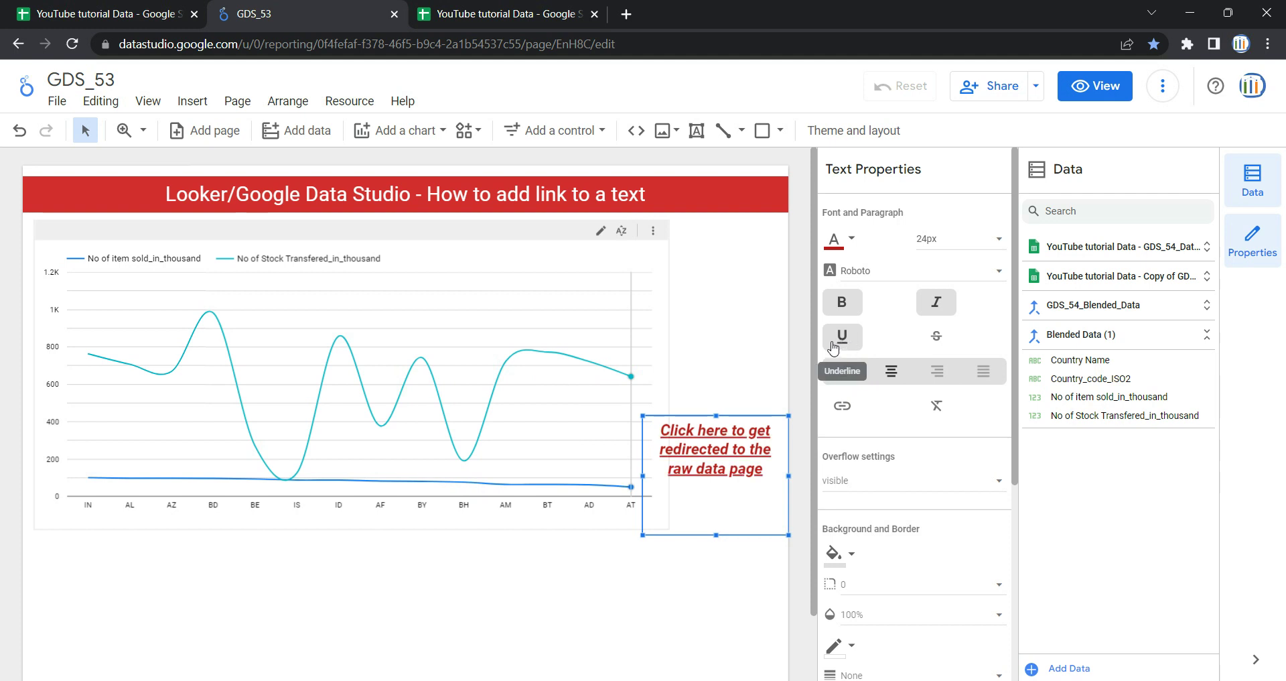
{"action": "scroll", "coordinate": [907, 383], "scroll_direction": "down", "scroll_amount": 3}
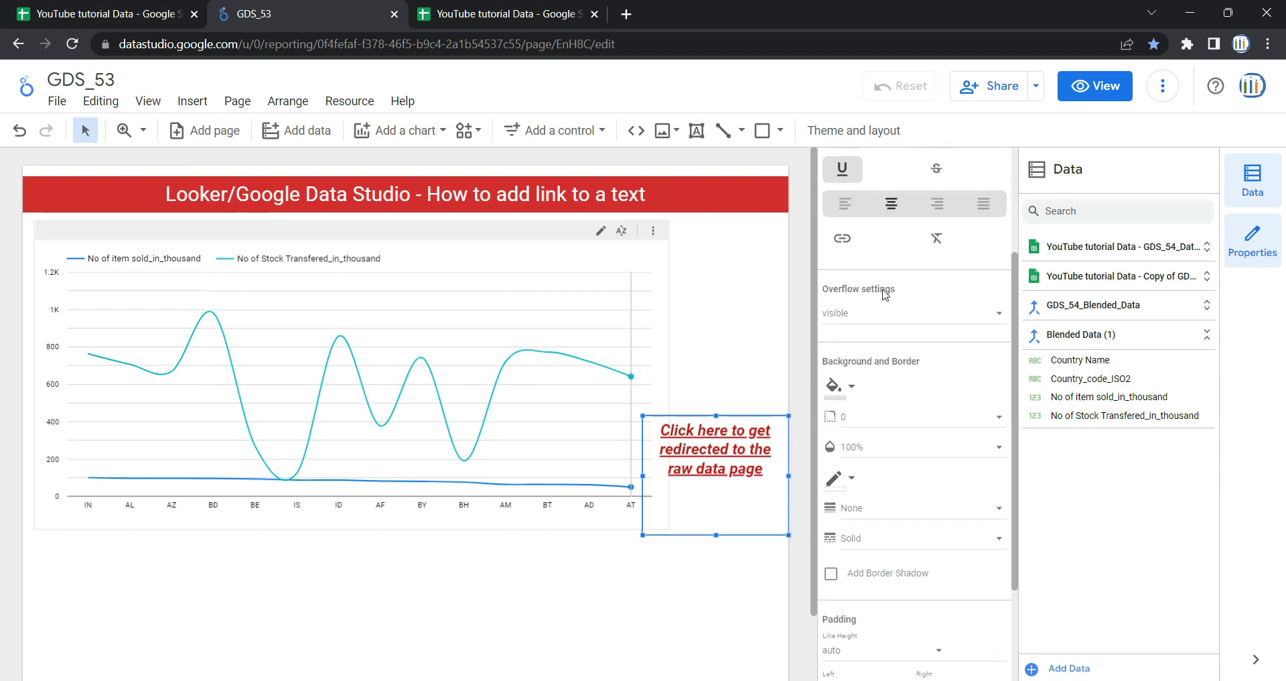
{"action": "scroll", "coordinate": [879, 287], "scroll_direction": "up", "scroll_amount": 3}
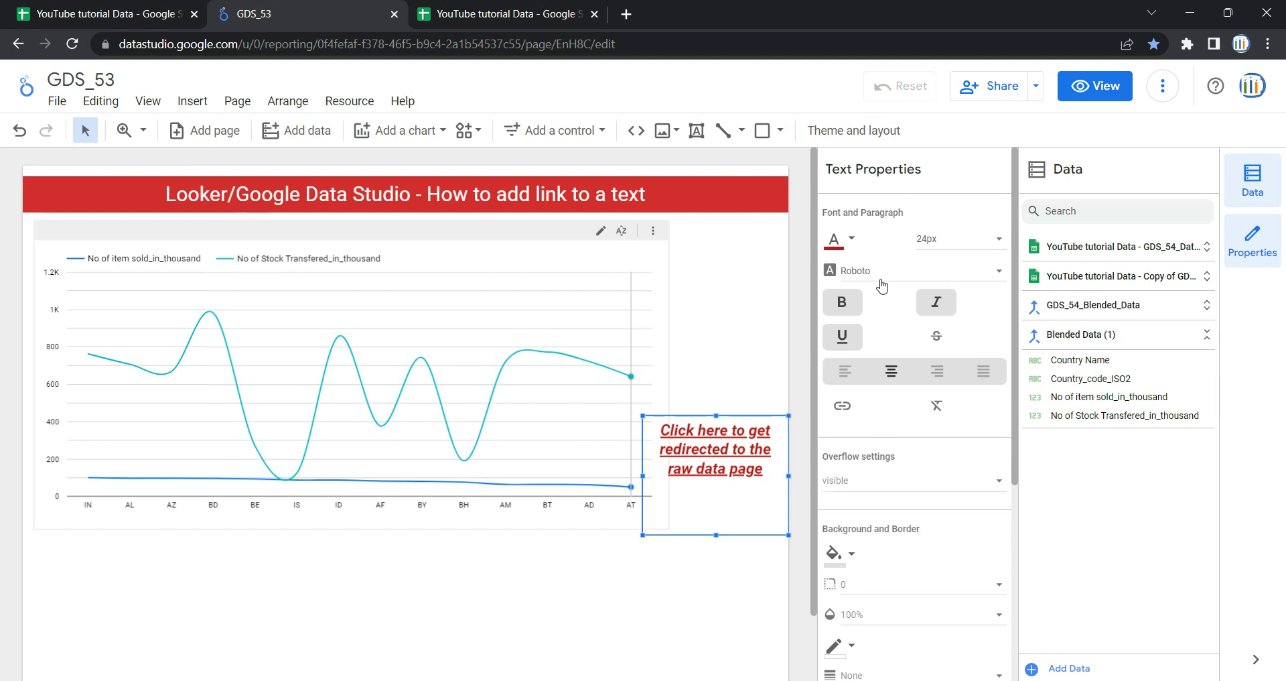
{"action": "scroll", "coordinate": [885, 298], "scroll_direction": "down", "scroll_amount": 4}
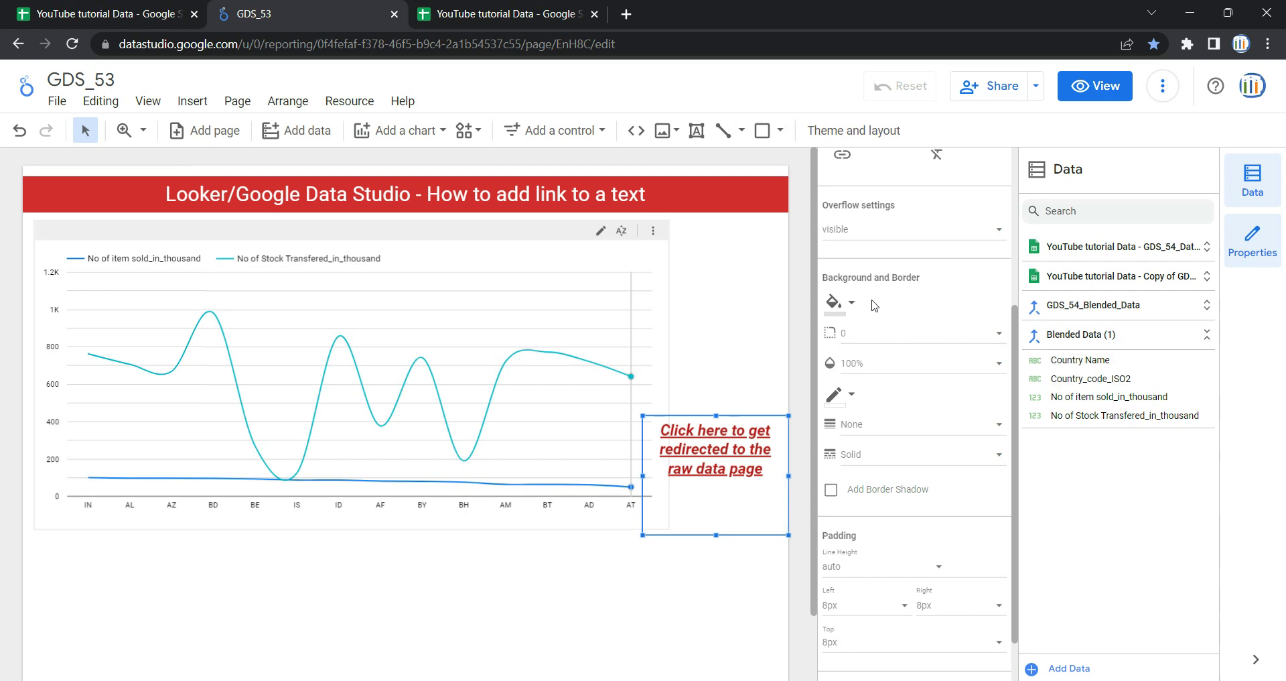
{"action": "scroll", "coordinate": [875, 305], "scroll_direction": "up", "scroll_amount": 3}
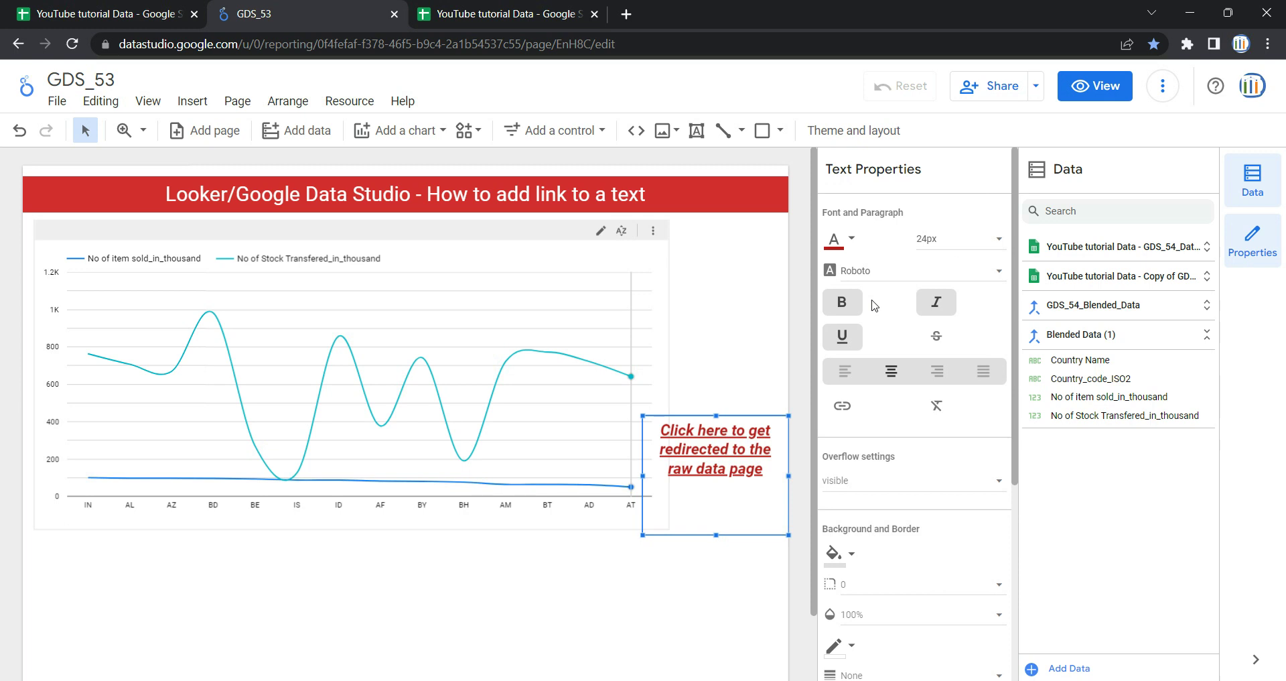
{"action": "left_click", "coordinate": [1099, 89]}
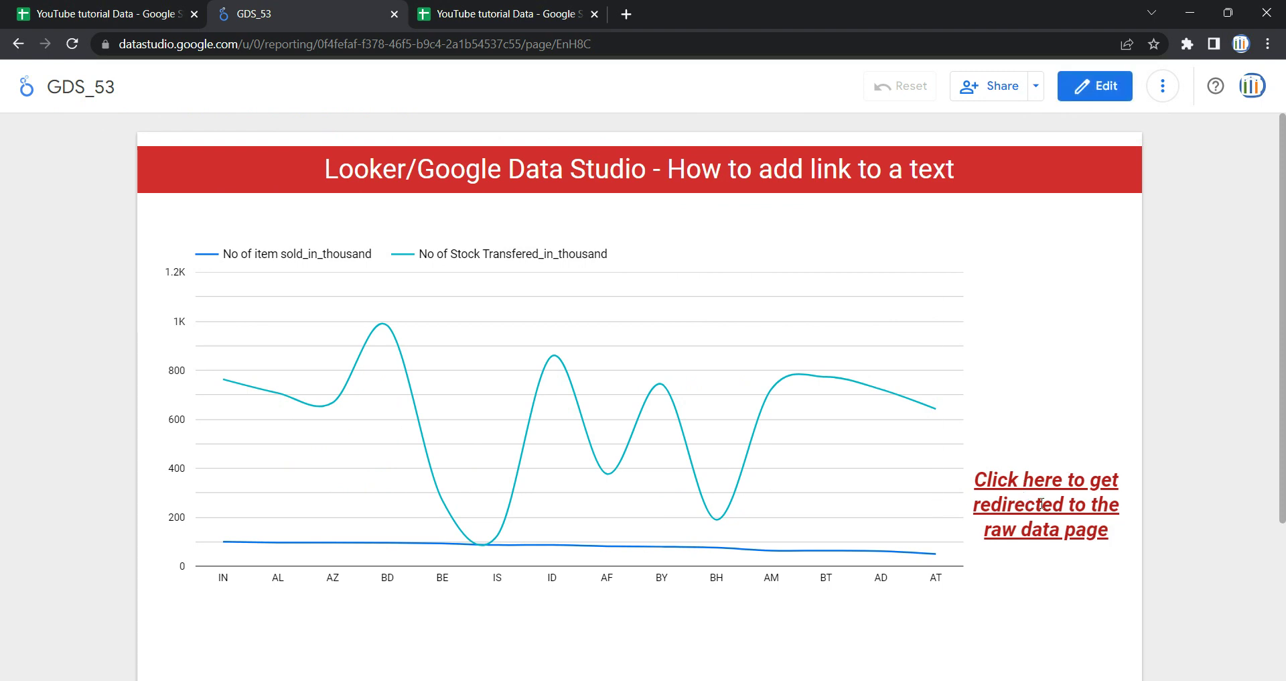
- Test in view mode whether the red text works as a link
{"action": "triple_click", "coordinate": [1041, 503]}
{"action": "left_click", "coordinate": [1039, 503]}
{"action": "double_click", "coordinate": [1039, 504]}
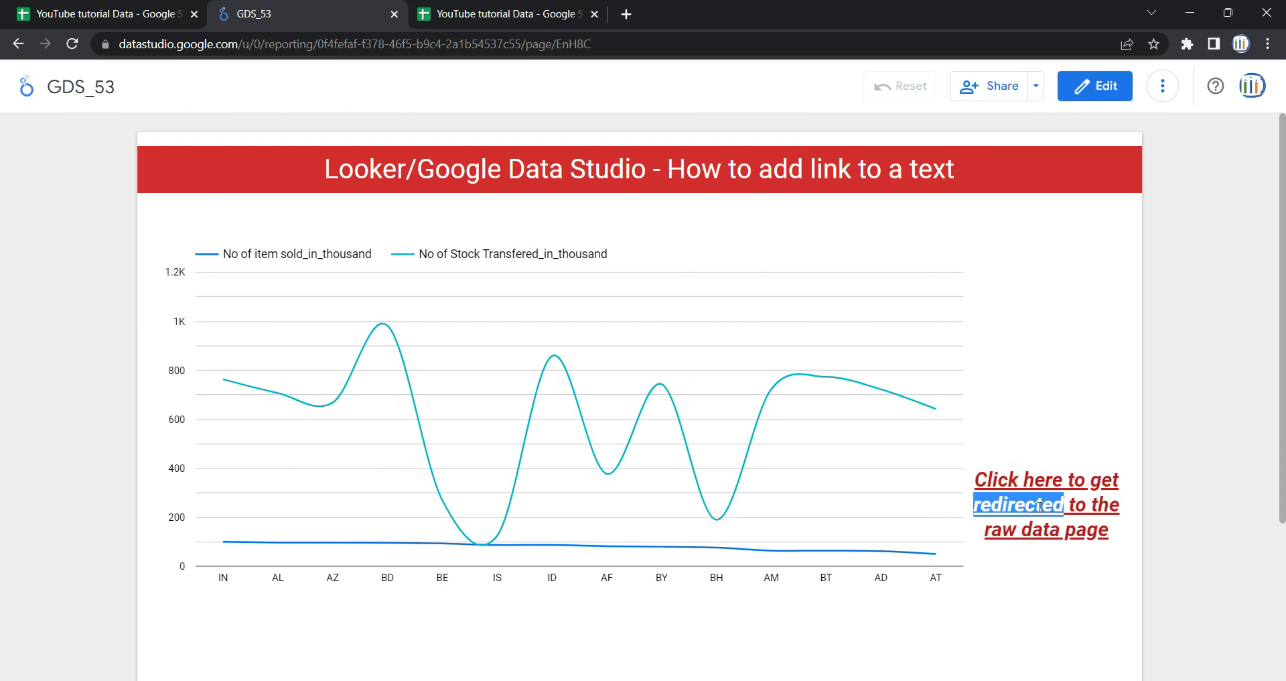
- Return to edit mode, select the red text box, and go to the spreadsheet browser tab
{"action": "left_click", "coordinate": [1087, 98]}
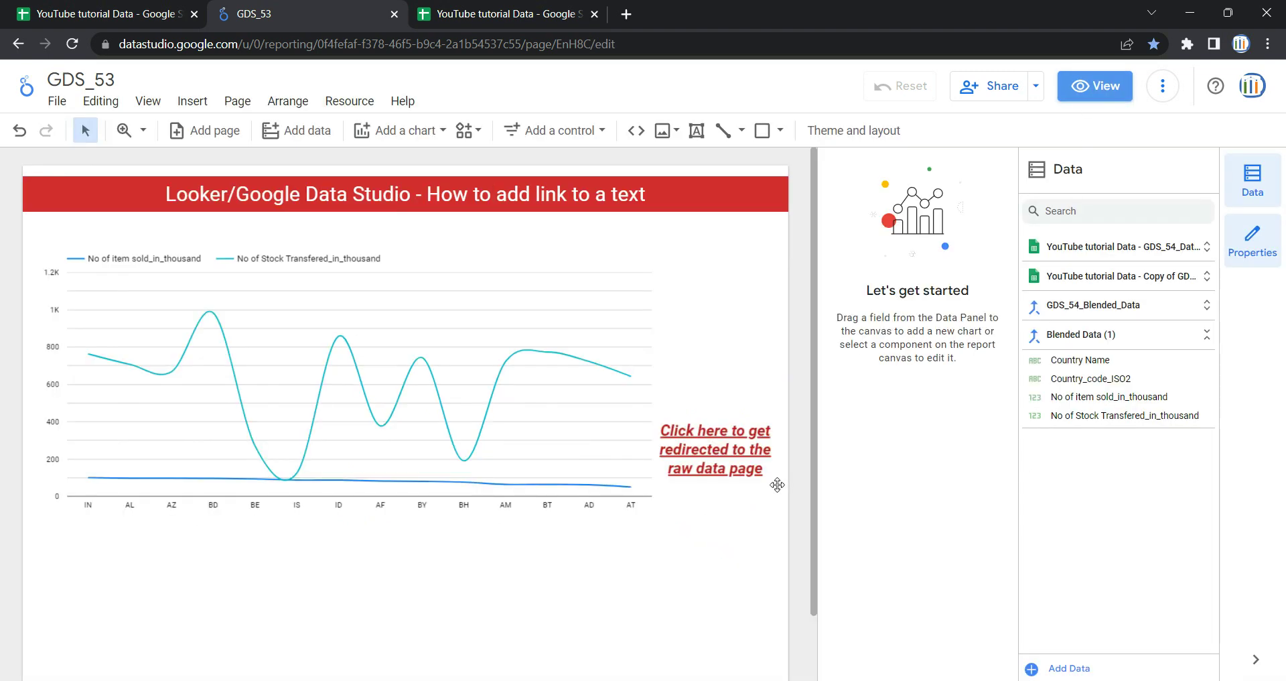
{"action": "left_click", "coordinate": [731, 476]}
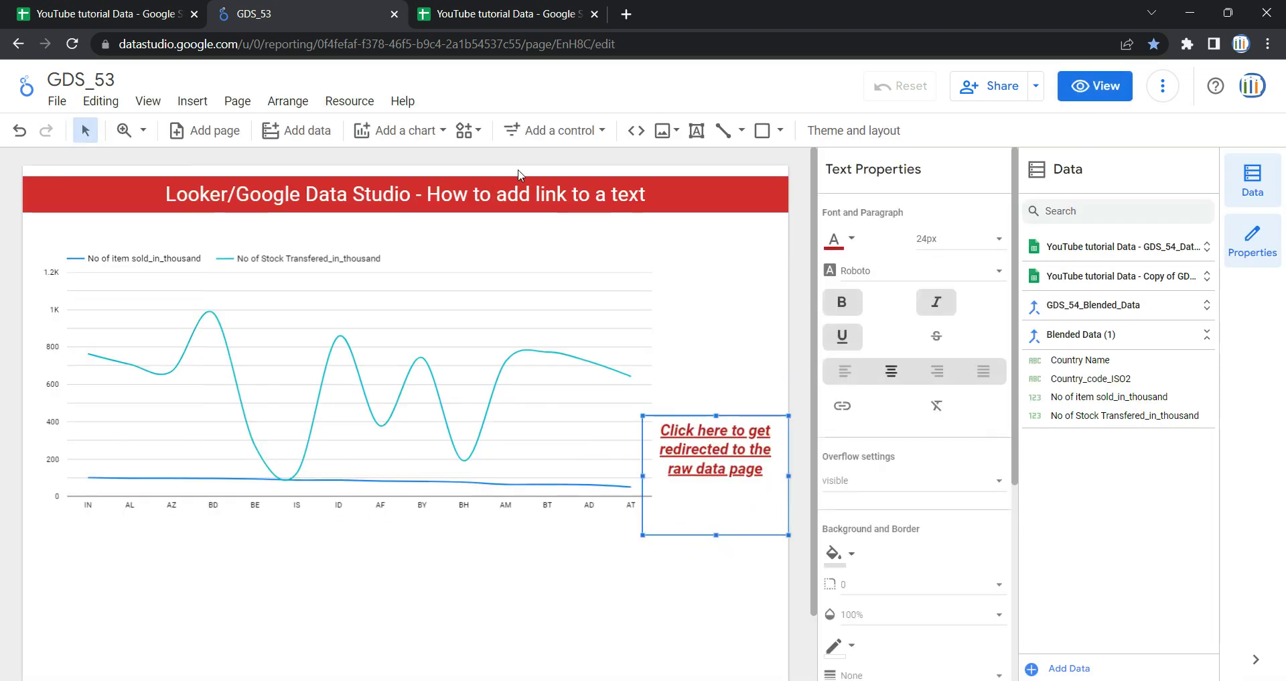
{"action": "left_click", "coordinate": [161, 6]}
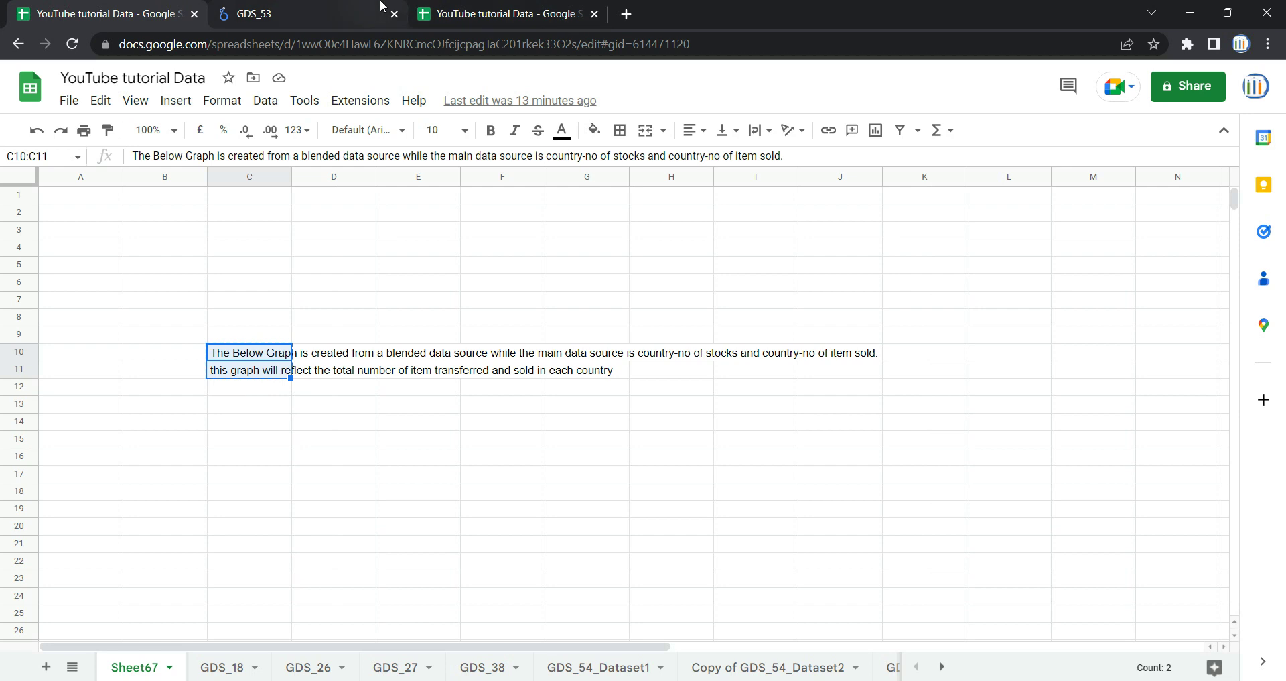
- Copy the GDS_54_Dataset1 sheet's web address and return to the GDS_53 report
{"action": "left_click", "coordinate": [531, 5]}
{"action": "left_click", "coordinate": [727, 41]}
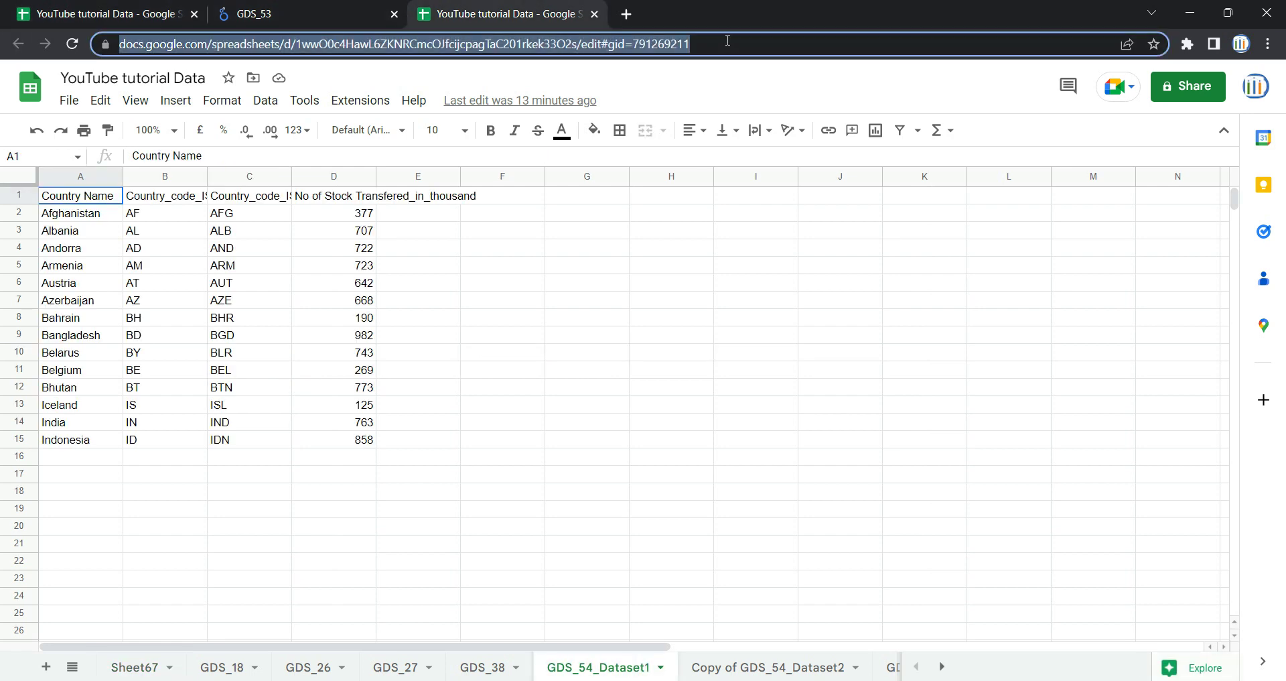
{"action": "left_click", "coordinate": [727, 41]}
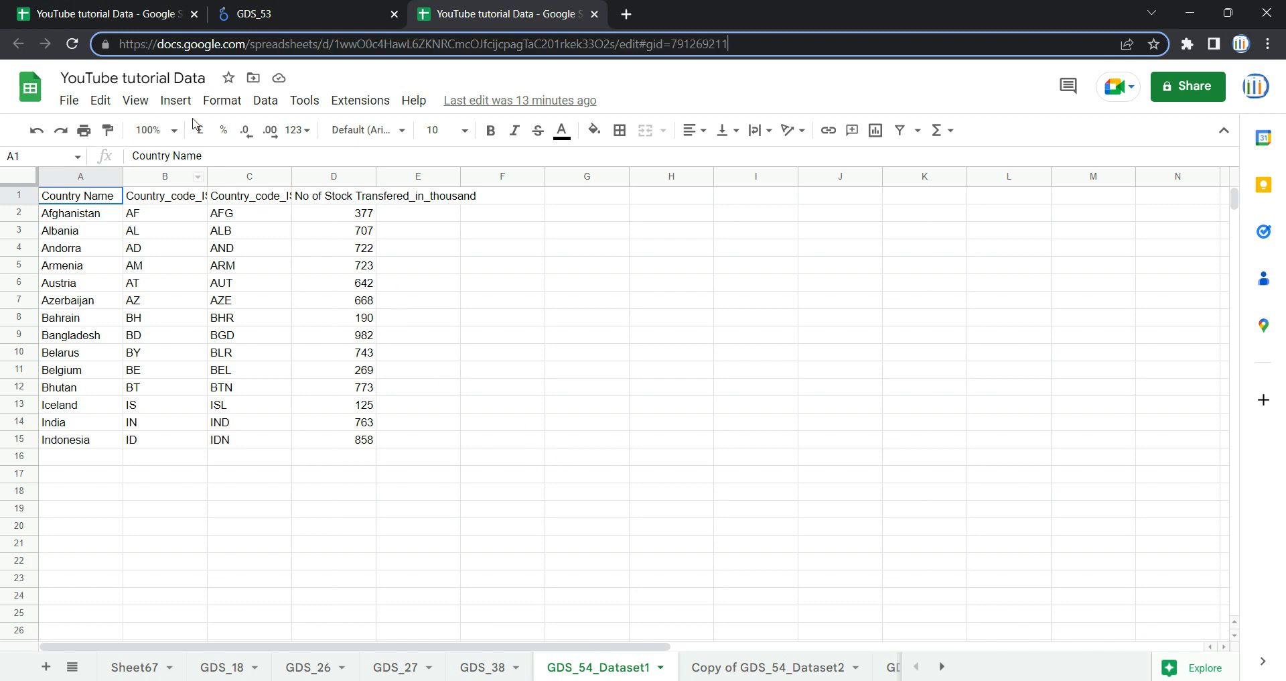
{"action": "triple_click", "coordinate": [768, 46]}
{"action": "key", "text": "ctrl+c"}
{"action": "left_click", "coordinate": [362, 14]}
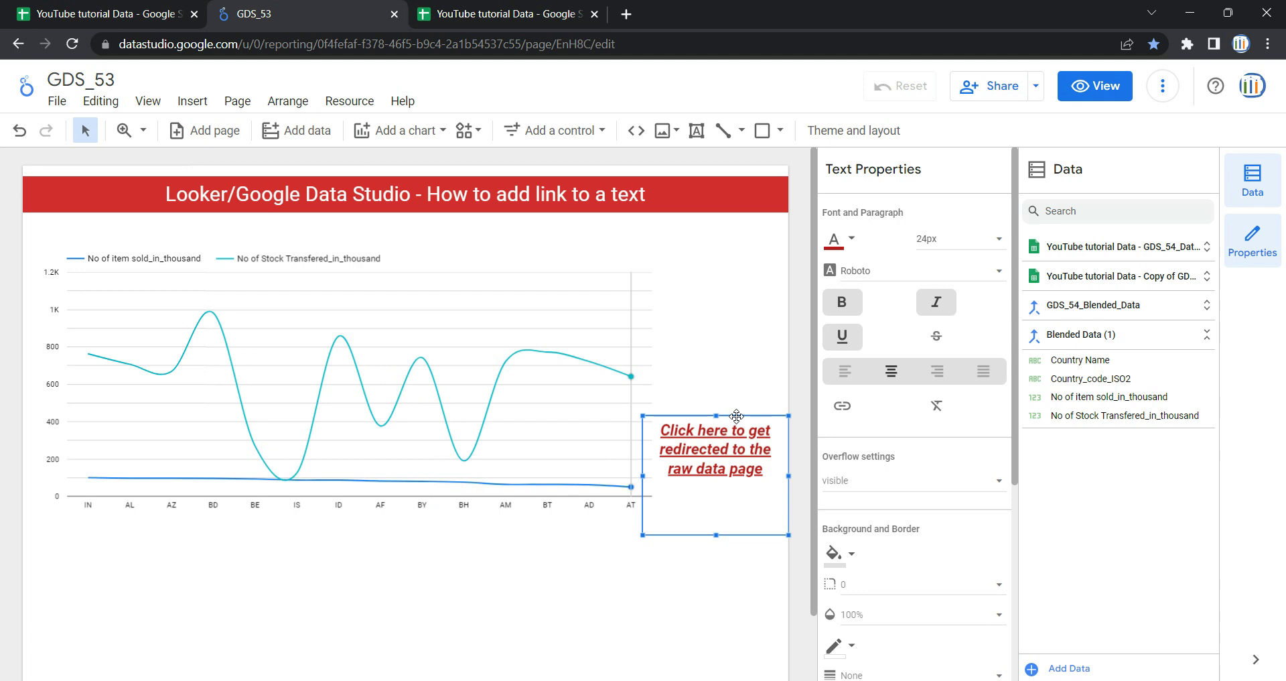
- Insert a 'Google Sheet link' hyperlink to the copied sheet address, set to open in a new tab
{"action": "left_click", "coordinate": [843, 407]}
{"action": "left_click", "coordinate": [498, 344]}
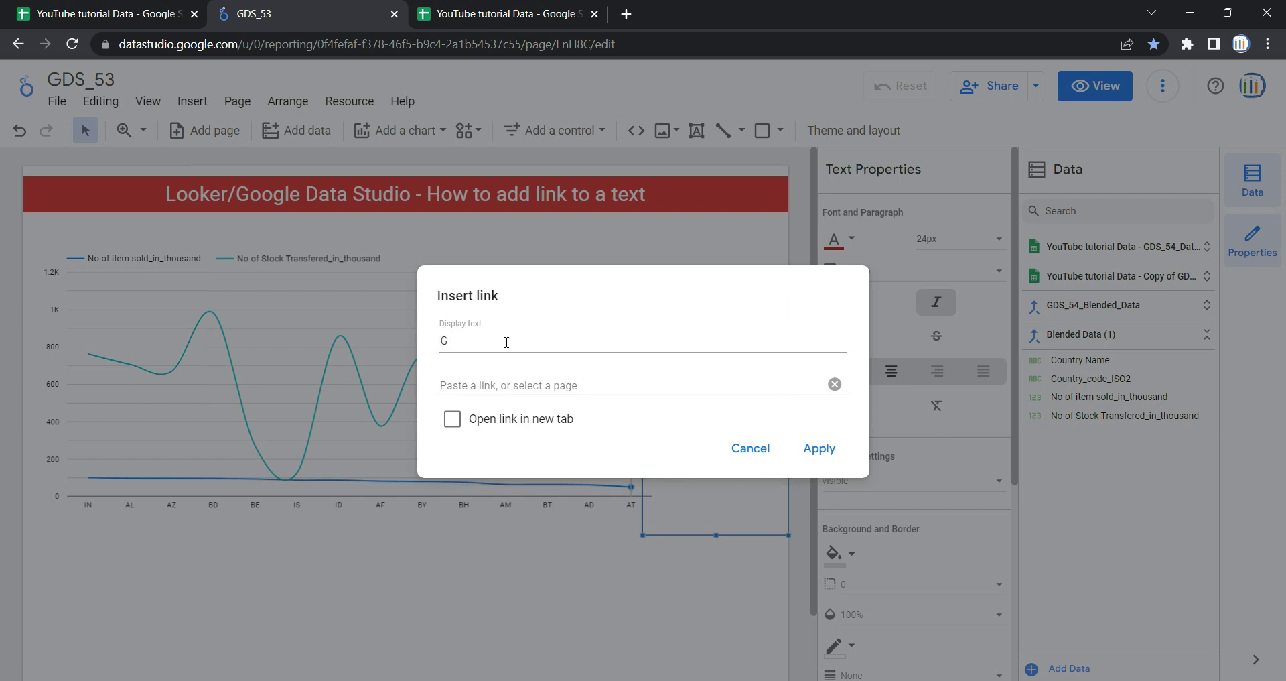
{"action": "type", "text": "Sheet link"}
{"action": "left_click", "coordinate": [539, 376]}
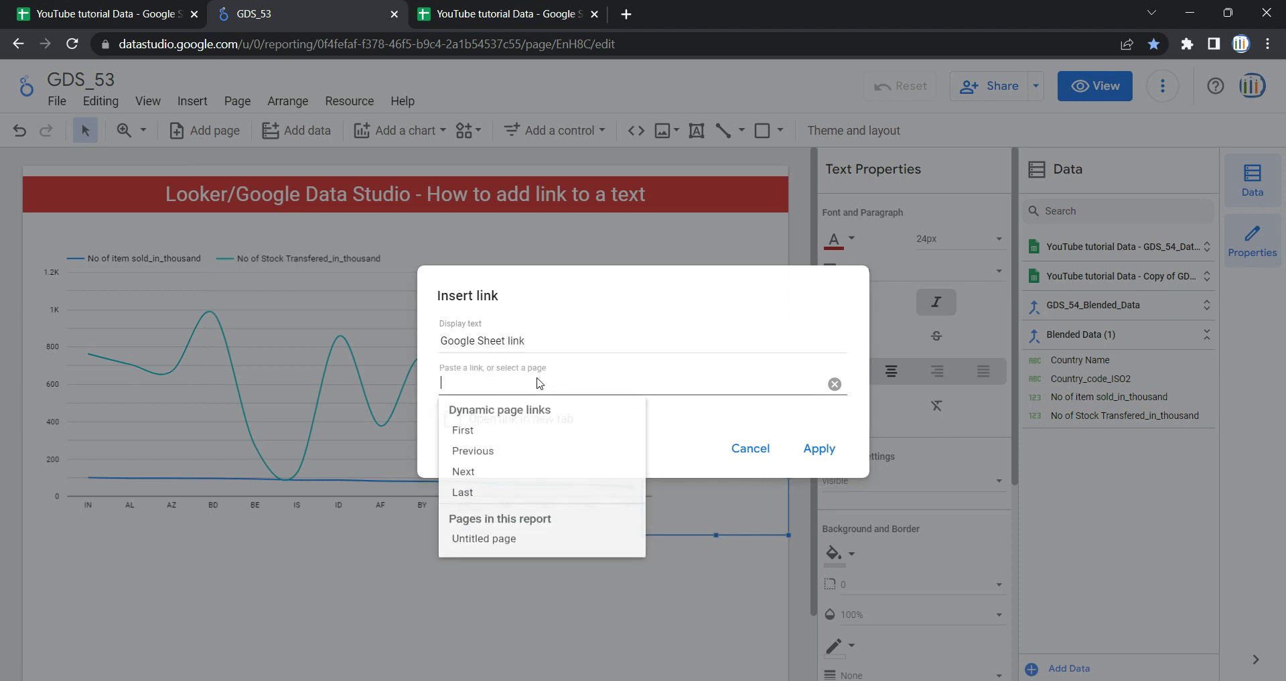
{"action": "key", "text": "ctrl+v"}
{"action": "left_click", "coordinate": [798, 292]}
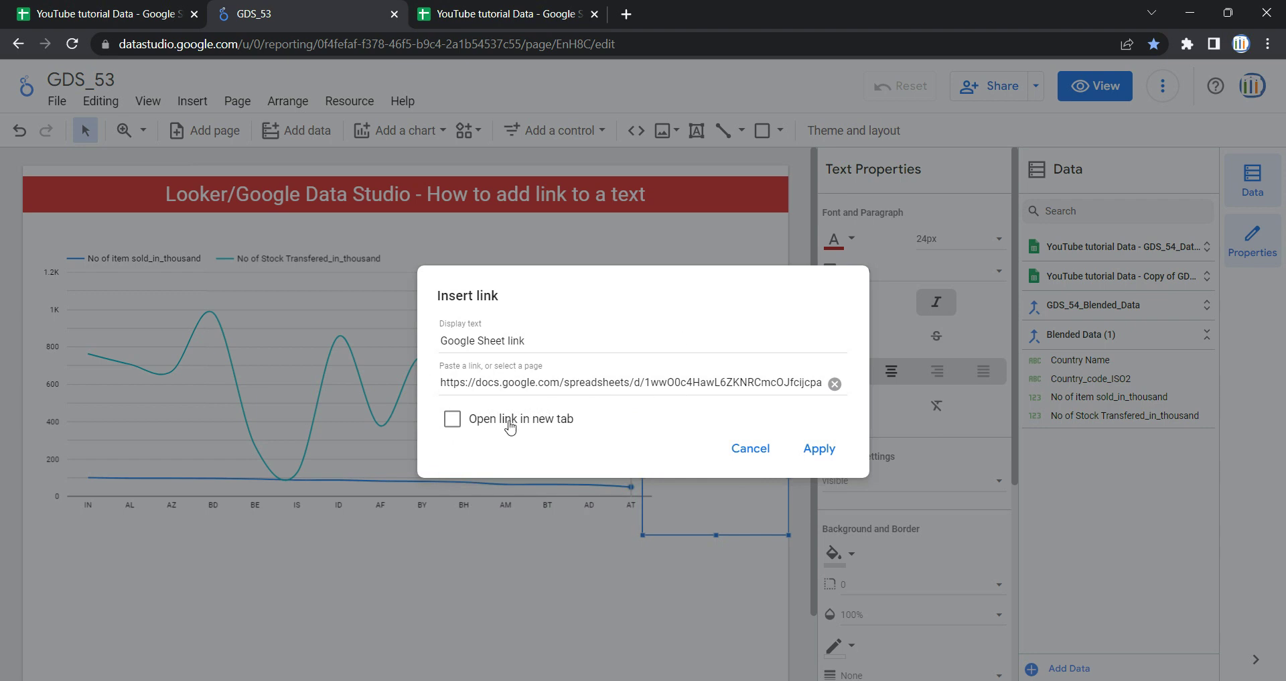
{"action": "left_click", "coordinate": [461, 426]}
{"action": "left_click", "coordinate": [819, 449]}
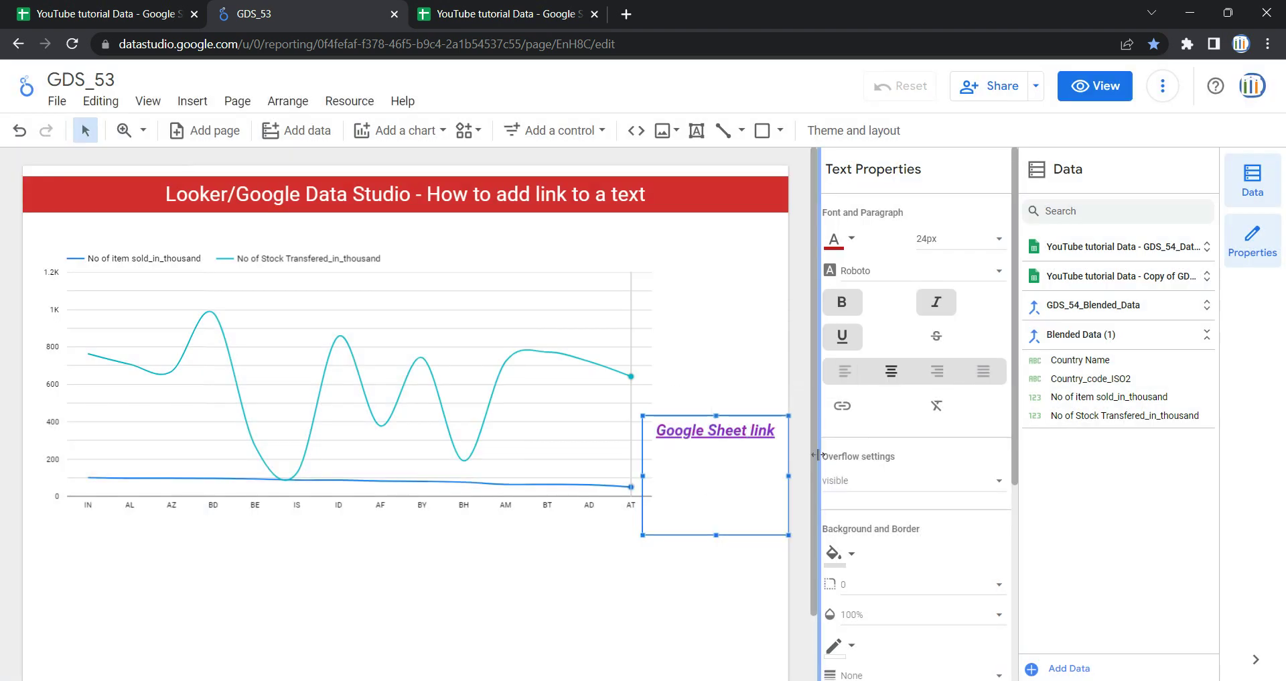
{"action": "left_click", "coordinate": [843, 407]}
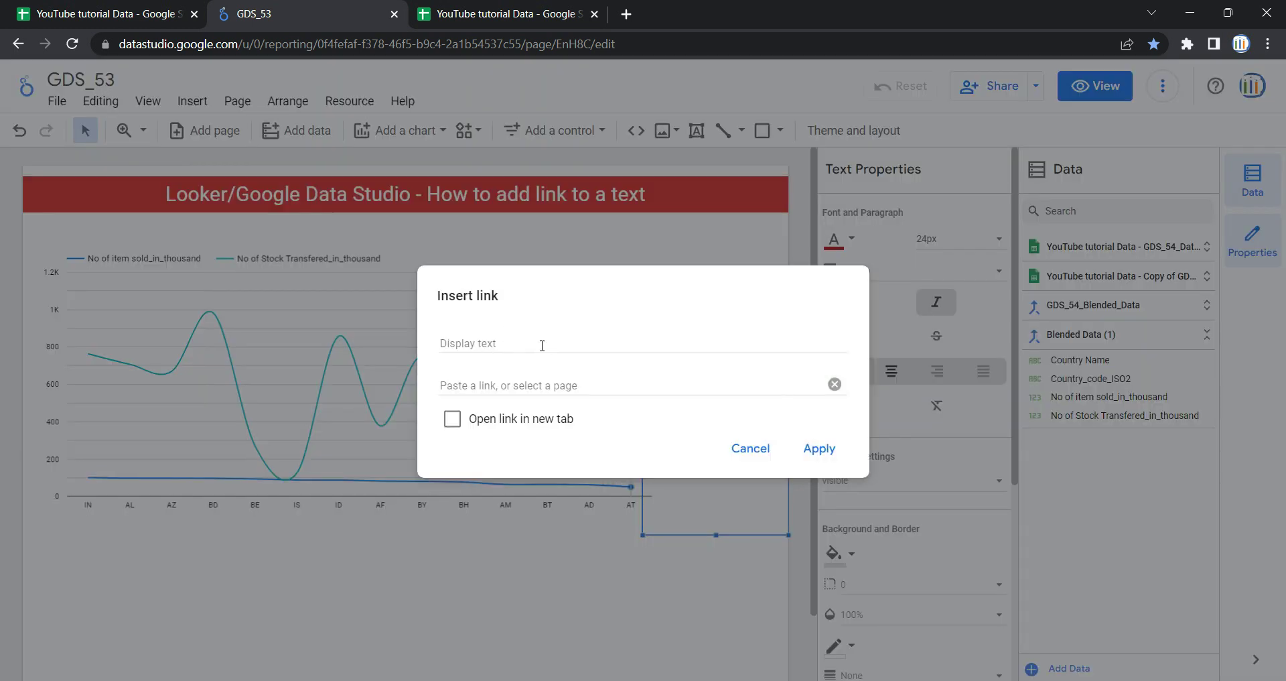
- Cancel the link dialog, undo to restore the red sentence, and select the whole sentence
{"action": "left_click", "coordinate": [751, 445]}
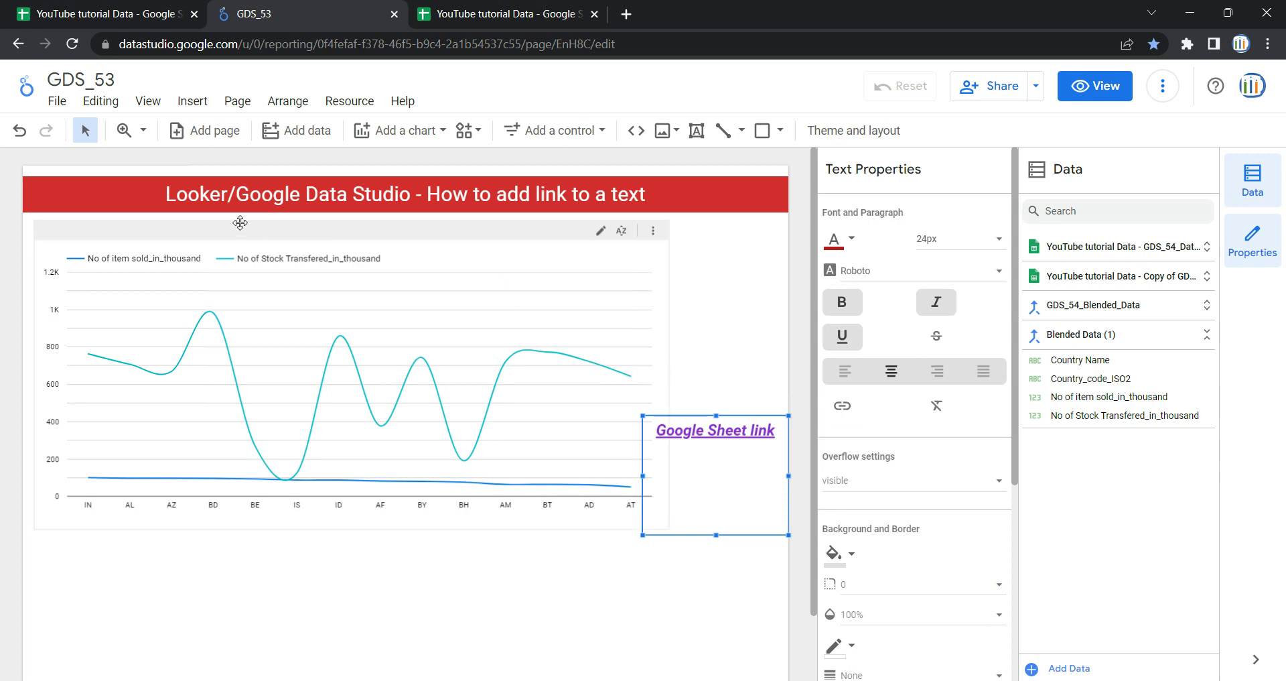
{"action": "left_click", "coordinate": [21, 142]}
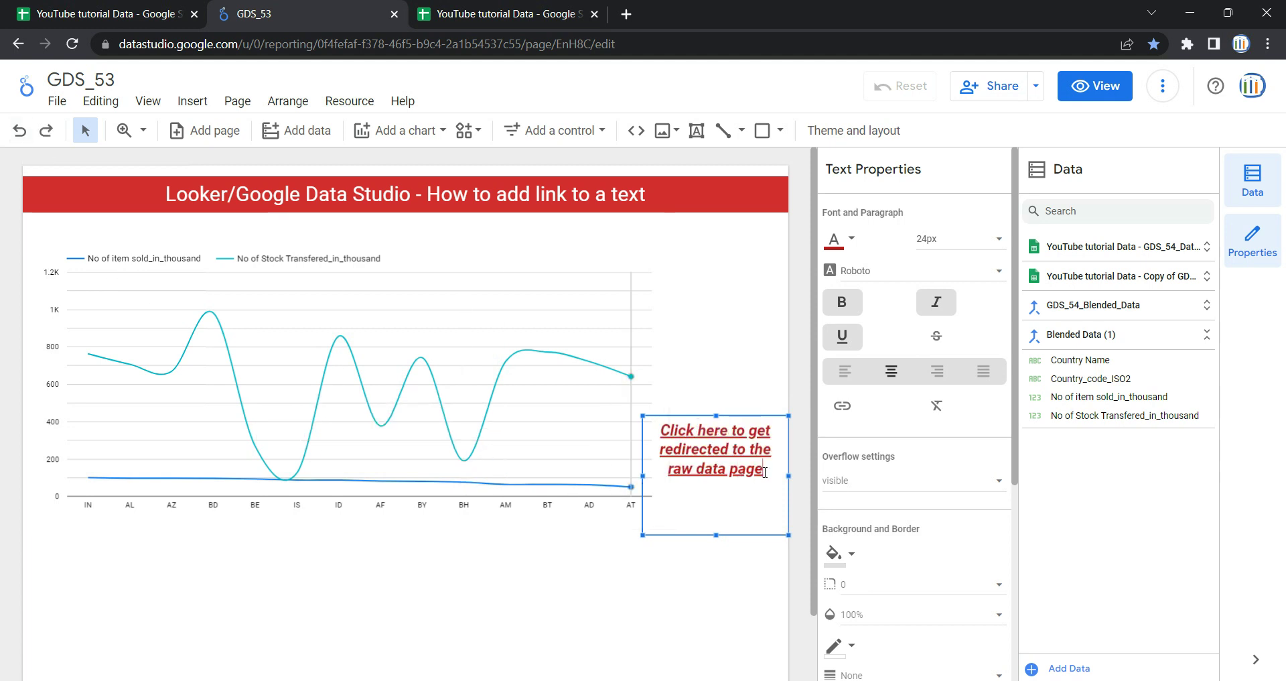
{"action": "left_click_drag", "start_coordinate": [765, 472], "coordinate": [655, 431]}
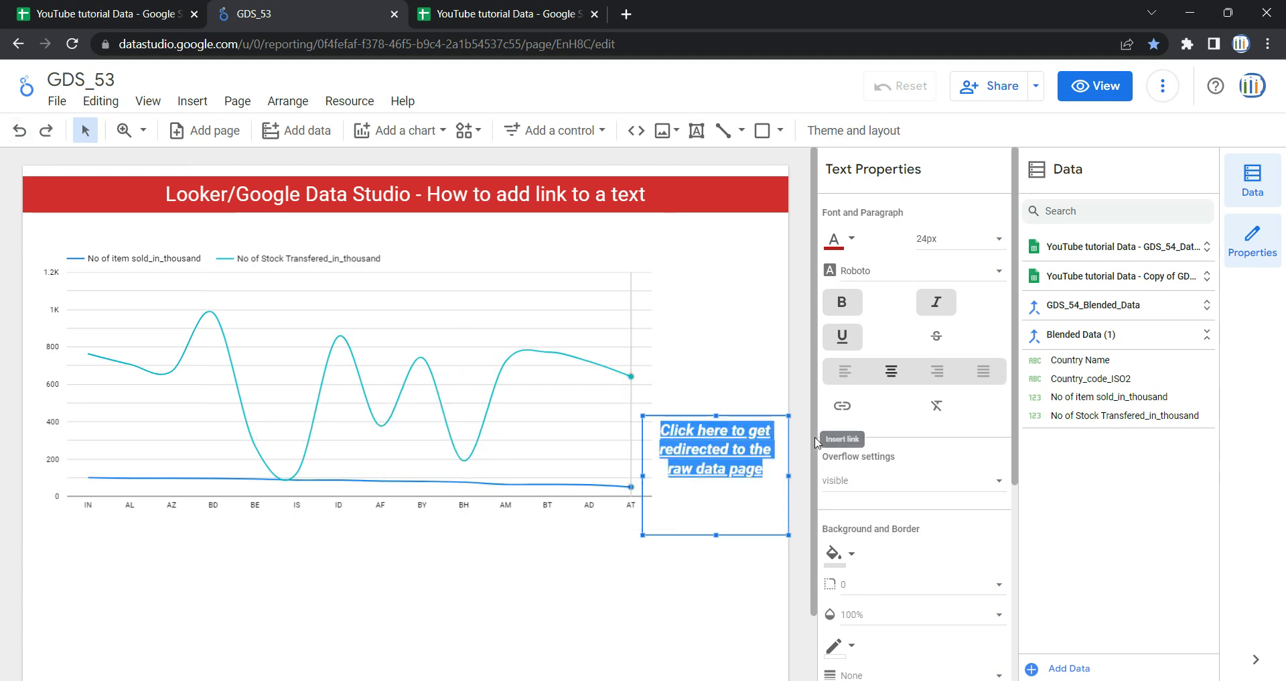
- Hyperlink the selected sentence to the copied Google Sheet address
{"action": "left_click", "coordinate": [499, 14]}
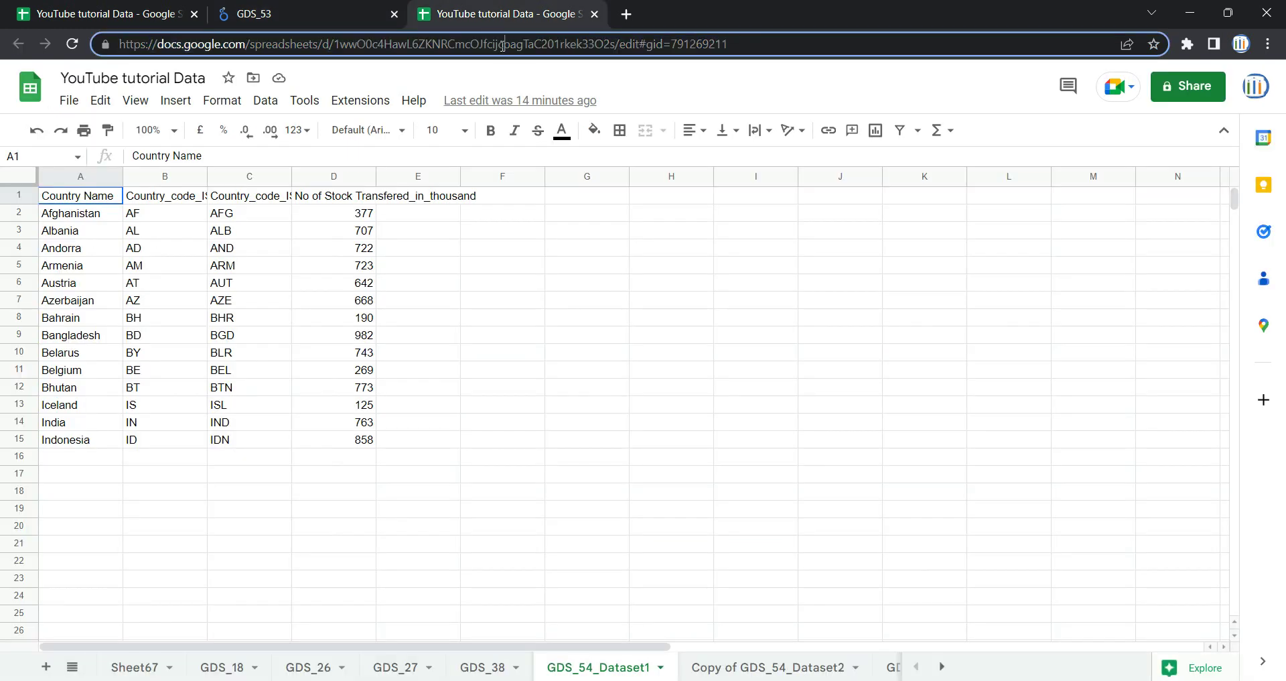
{"action": "left_click", "coordinate": [375, 14]}
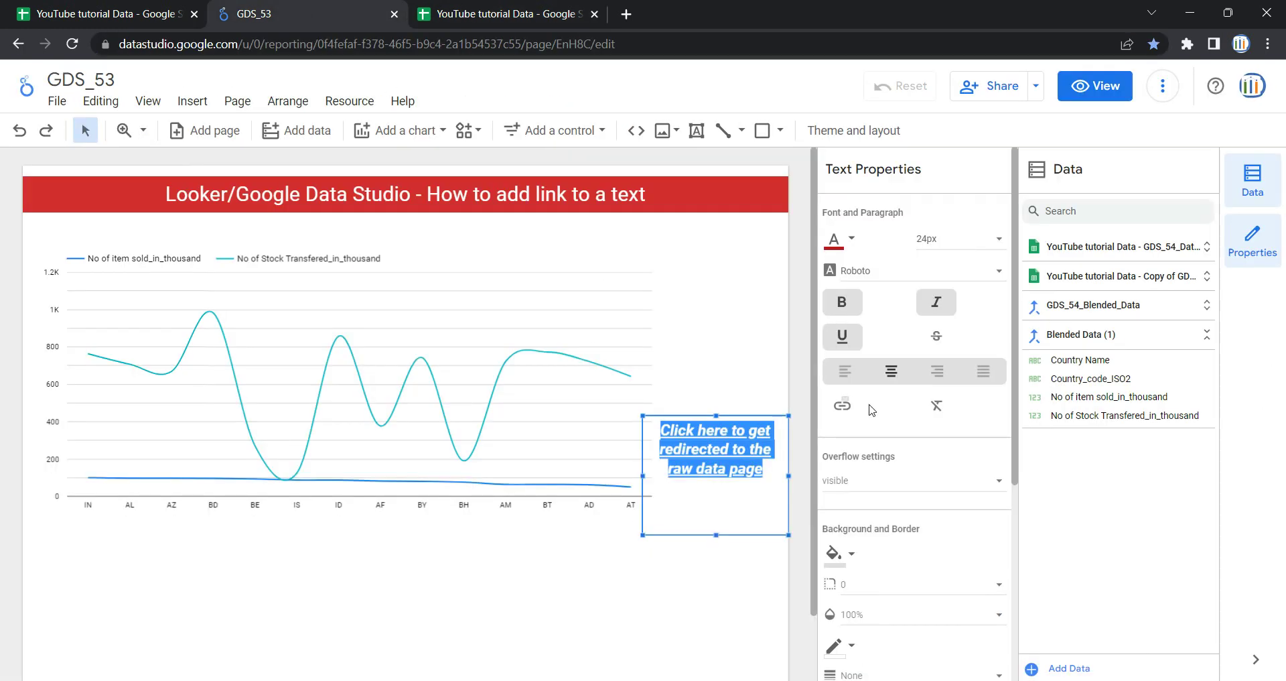
{"action": "left_click", "coordinate": [845, 410]}
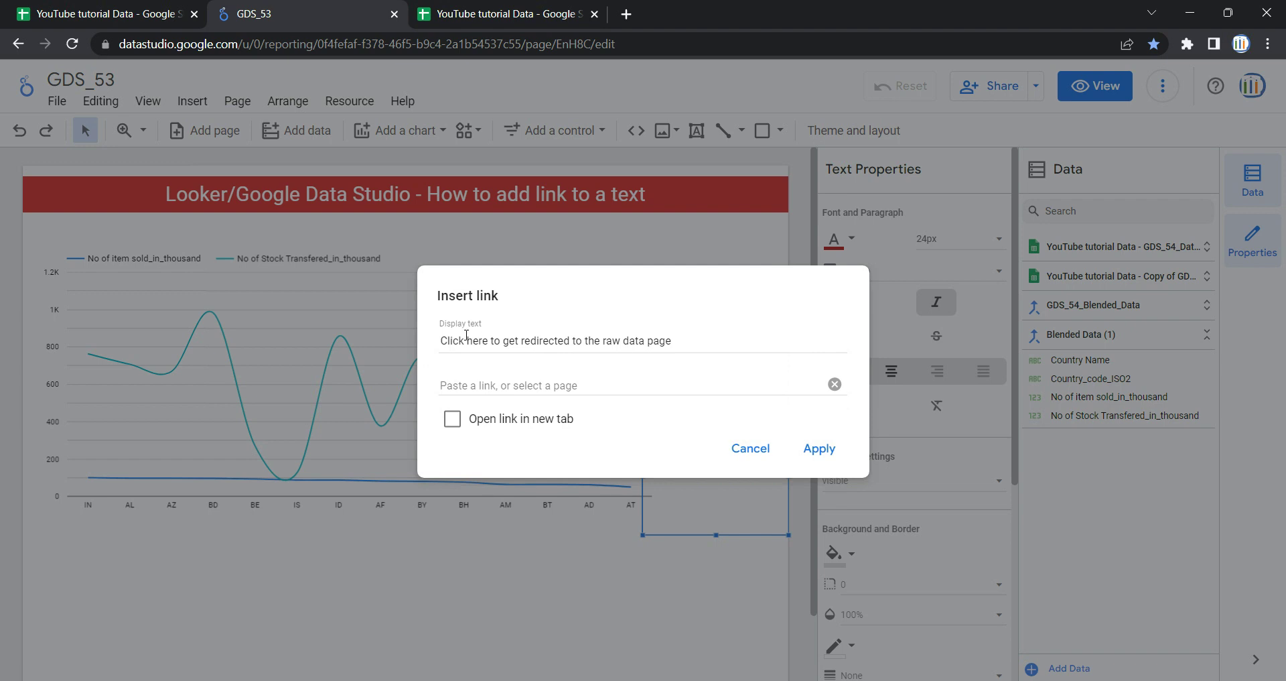
{"action": "left_click", "coordinate": [560, 372]}
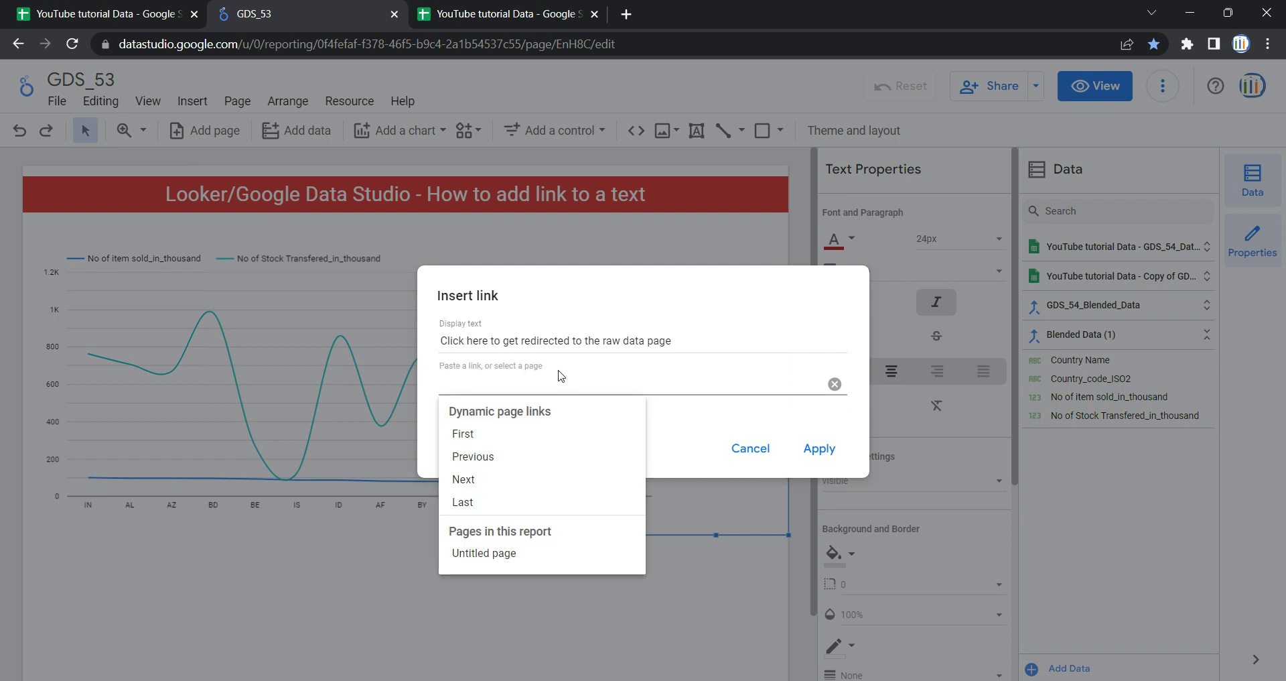
{"action": "left_click", "coordinate": [819, 449]}
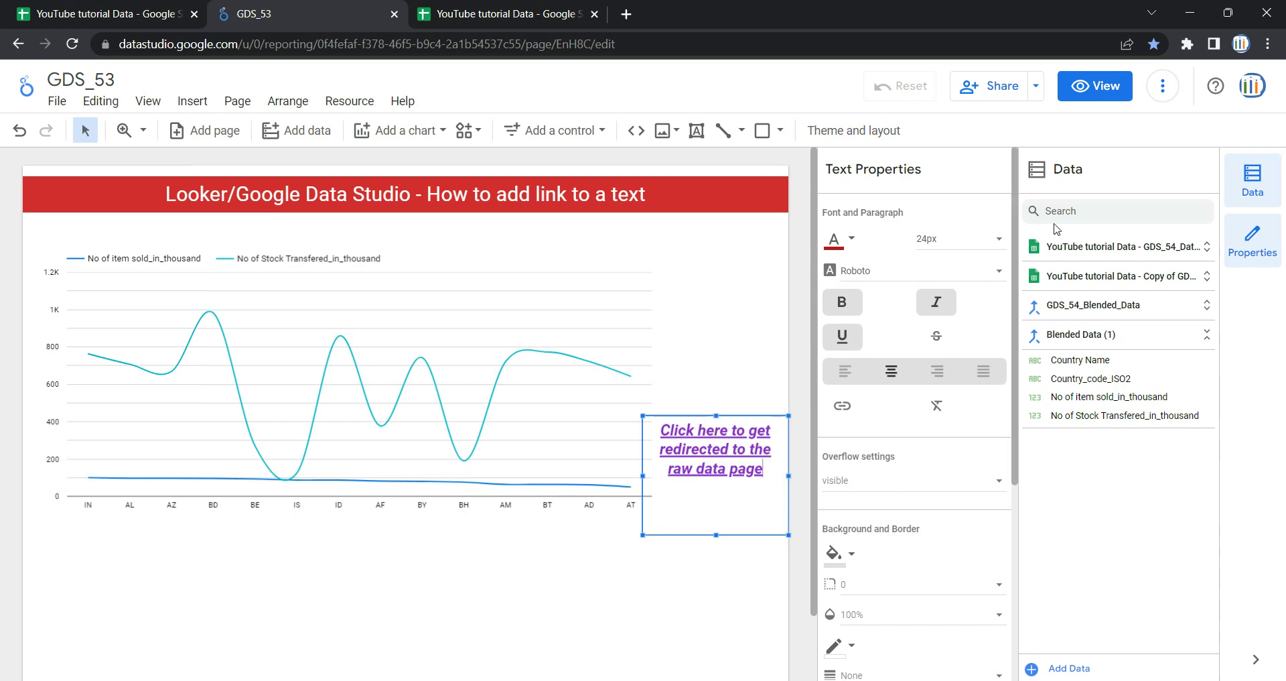
{"action": "left_click", "coordinate": [1098, 88]}
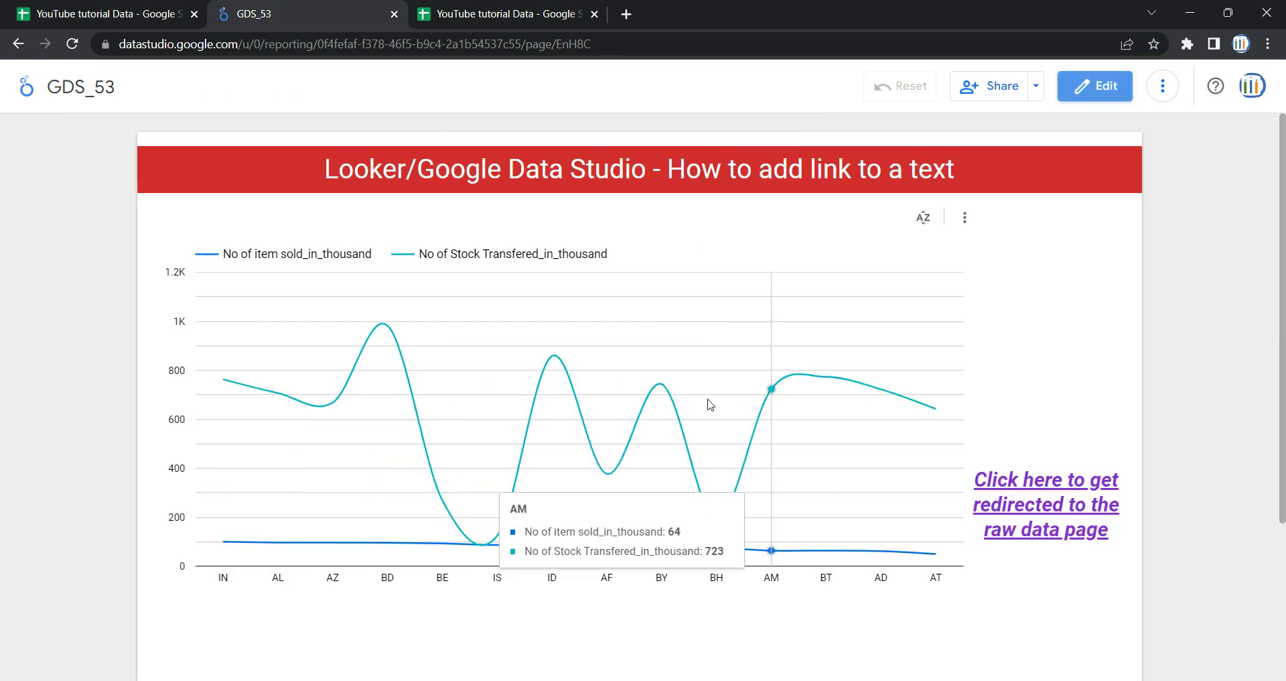
{"action": "scroll", "coordinate": [877, 401], "scroll_direction": "down", "scroll_amount": 1}
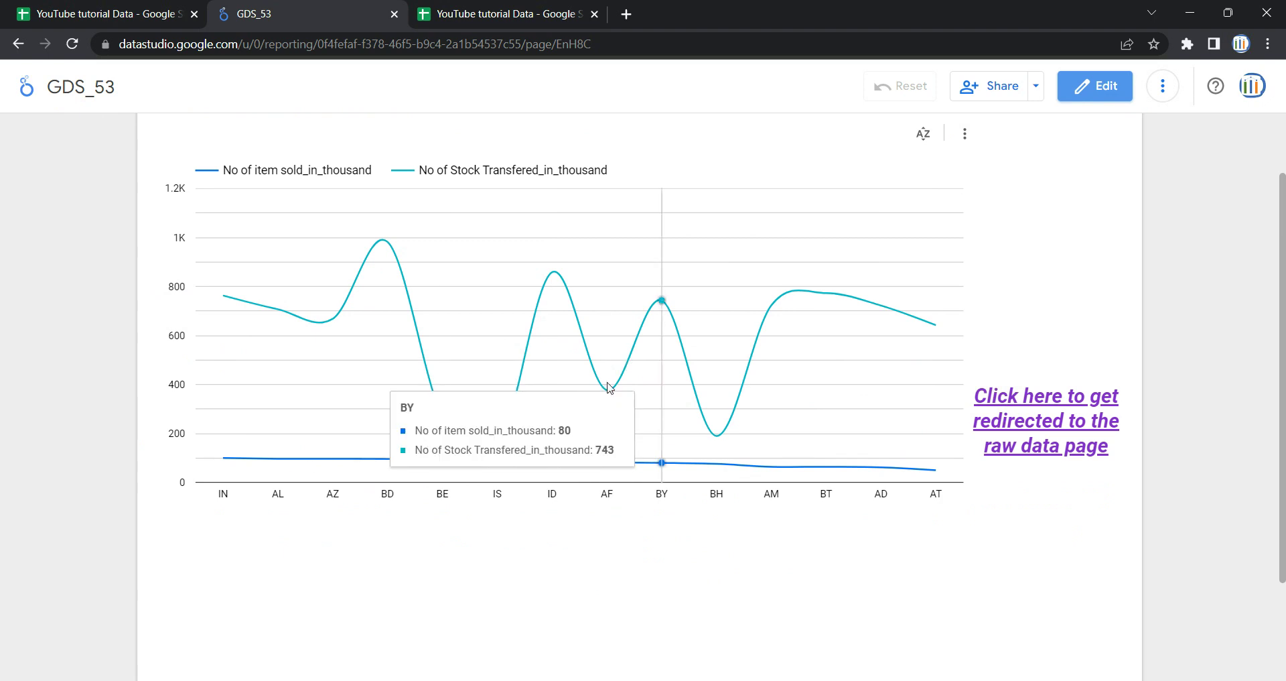
{"action": "left_click", "coordinate": [1041, 452]}
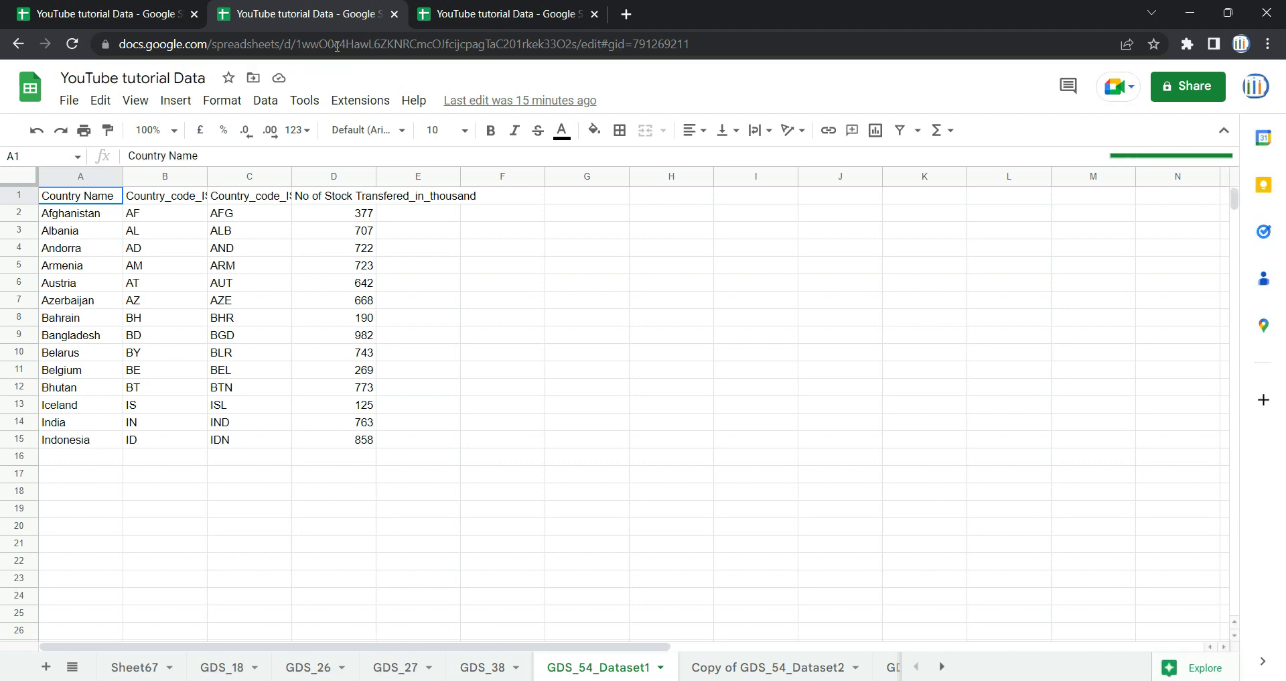
{"action": "left_click", "coordinate": [18, 45]}
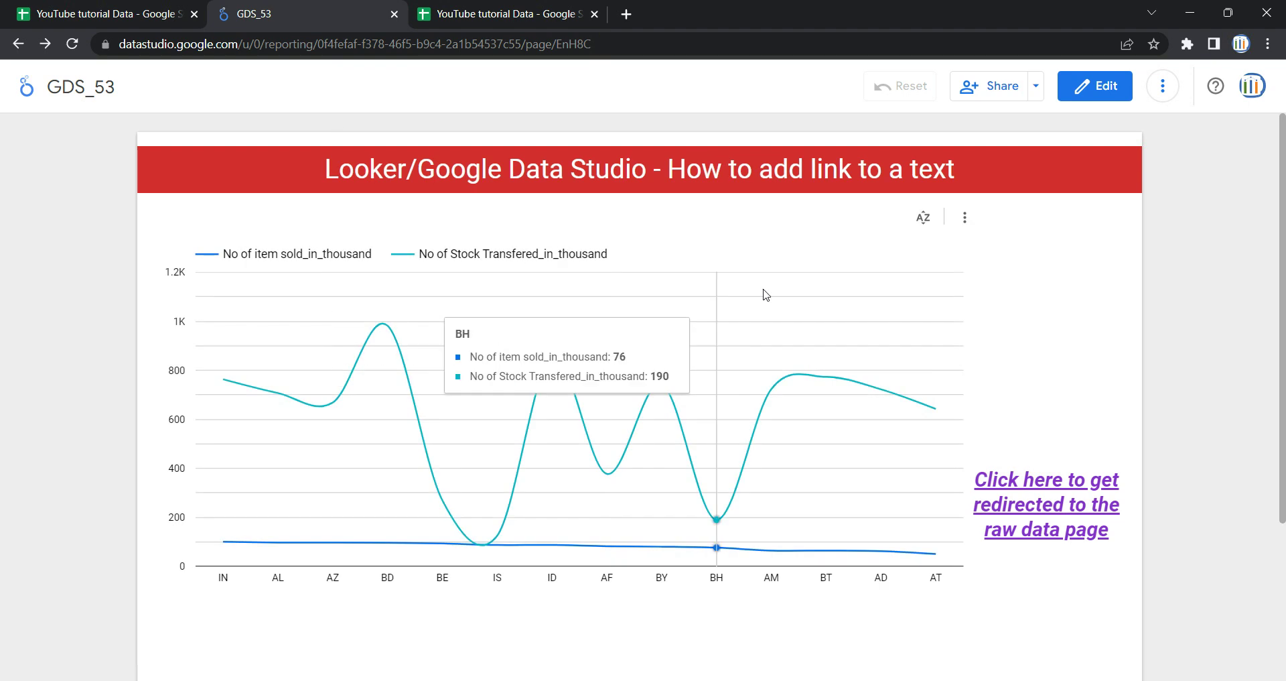
{"action": "left_click", "coordinate": [1097, 86]}
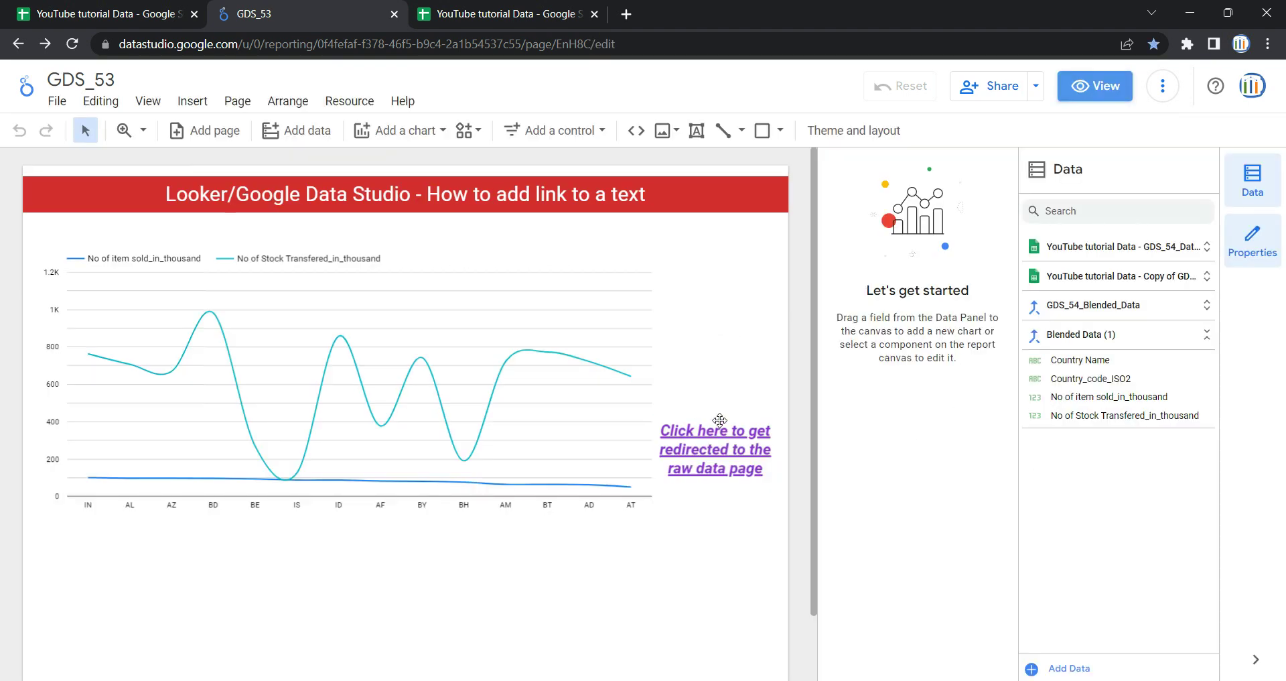
- Undo the last change and select all of the link sentence in the text box
{"action": "left_click", "coordinate": [719, 420]}
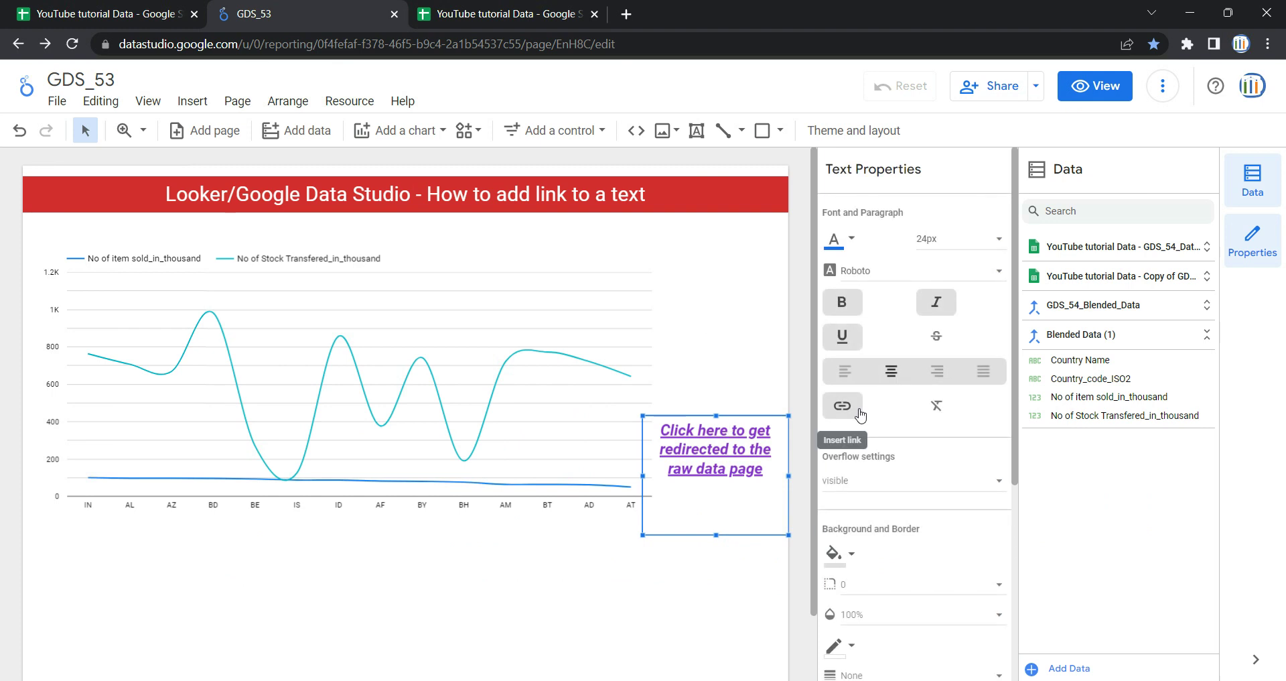
{"action": "left_click", "coordinate": [861, 413]}
{"action": "left_click", "coordinate": [760, 446]}
{"action": "left_click", "coordinate": [20, 130]}
{"action": "left_click", "coordinate": [762, 447]}
{"action": "triple_click", "coordinate": [767, 473]}
{"action": "key", "text": "ctrl+c"}
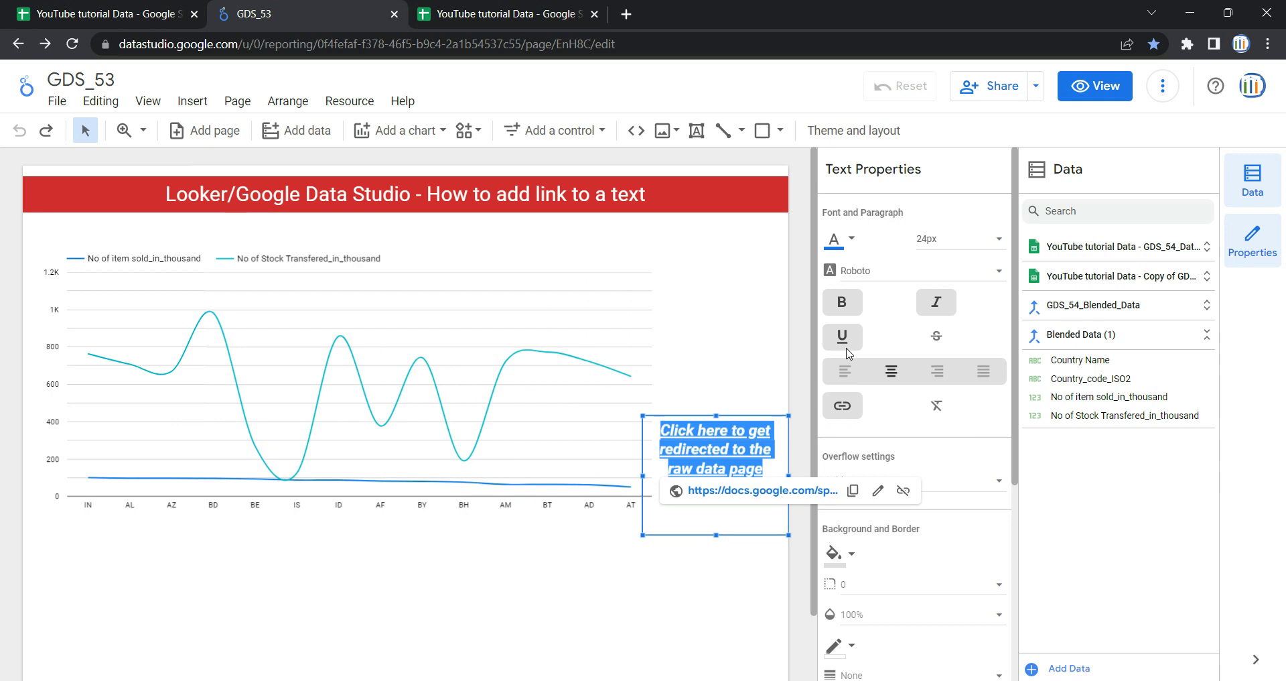
- Open link settings for the sentence and re-copy the GDS_54_Dataset1 sheet's web address
{"action": "left_click", "coordinate": [842, 405]}
{"action": "left_click", "coordinate": [660, 345]}
{"action": "key", "text": "ctrl+v"}
{"action": "left_click", "coordinate": [503, 13]}
{"action": "left_click", "coordinate": [524, 46]}
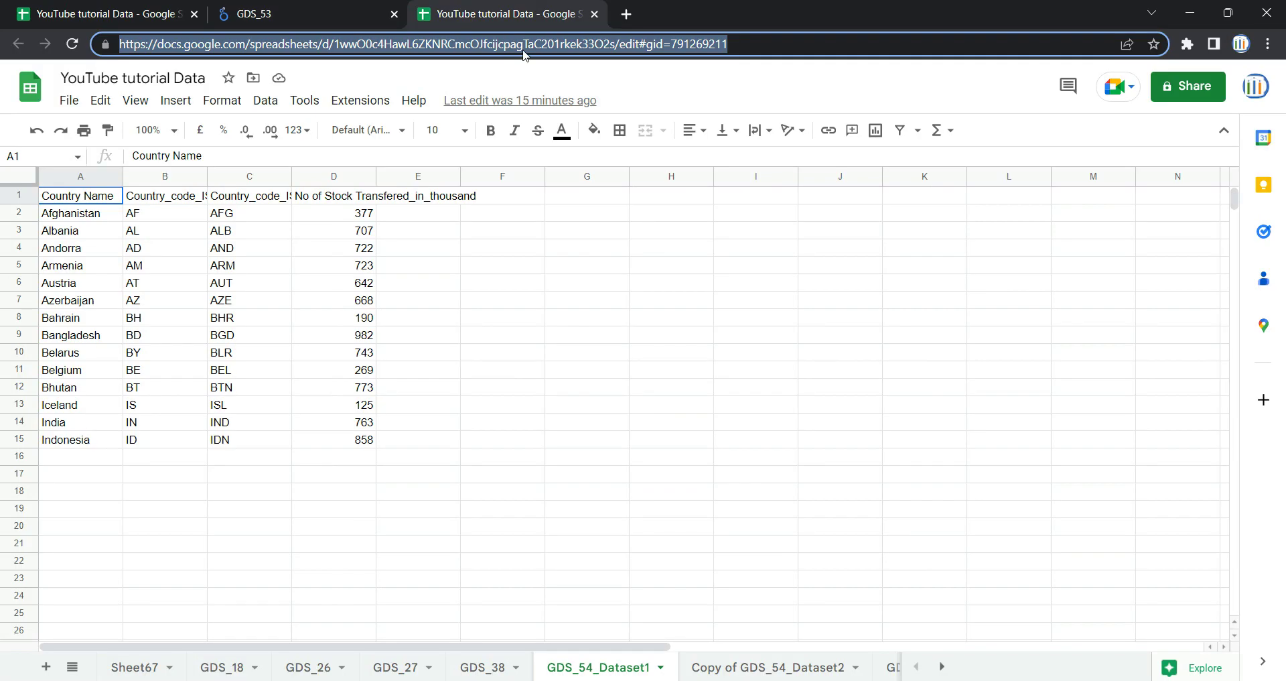
{"action": "left_click", "coordinate": [288, 12]}
- Paste the sheet address as the link target, set it to open in a new tab, and preview the report
{"action": "left_click", "coordinate": [561, 387]}
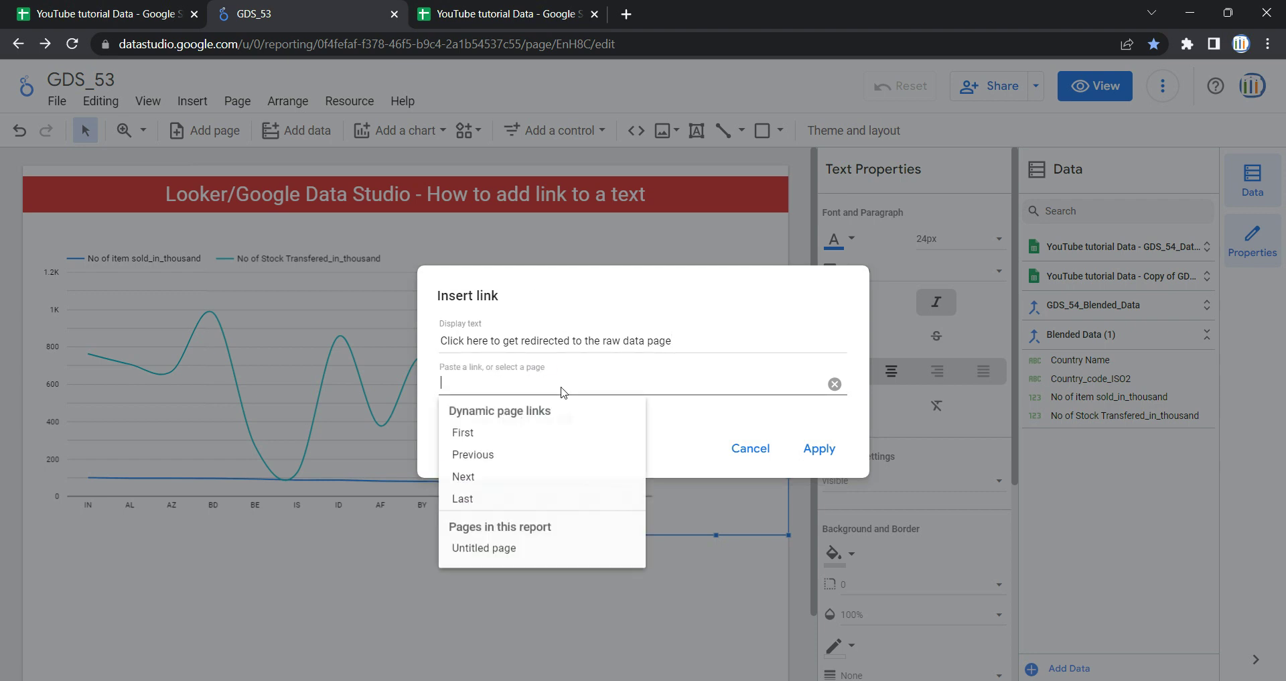
{"action": "key", "text": "ctrl+v"}
{"action": "left_click", "coordinate": [744, 306]}
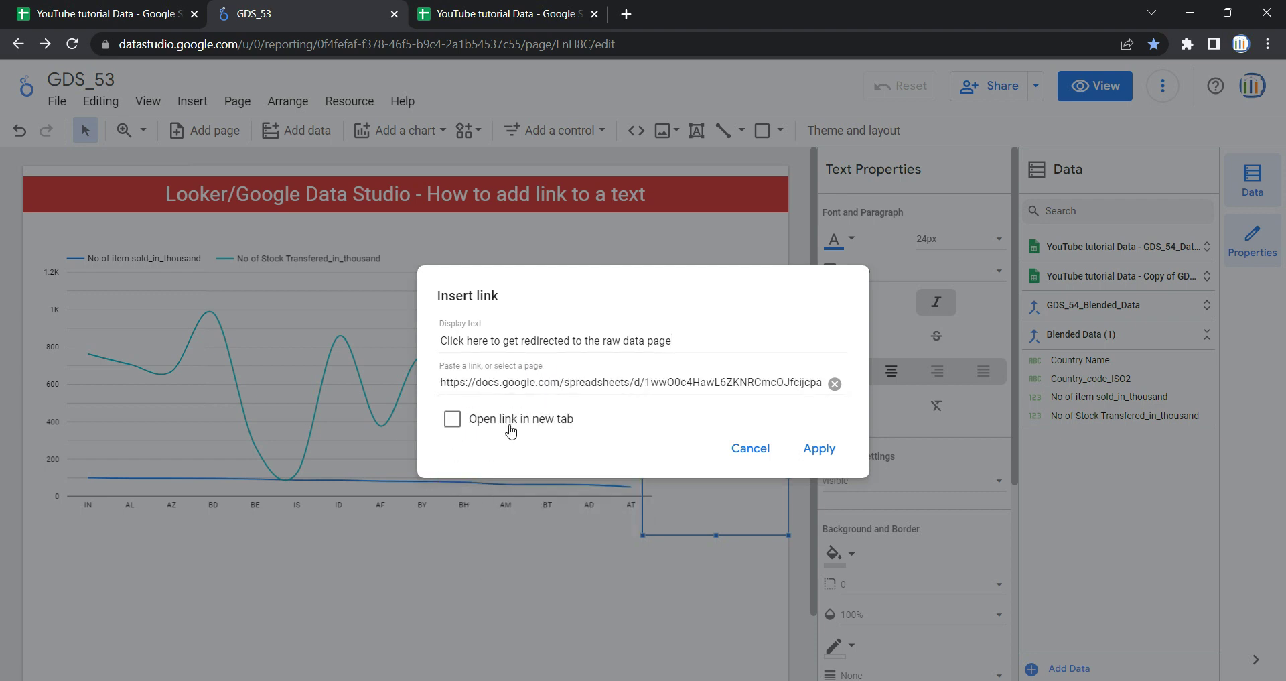
{"action": "left_click", "coordinate": [452, 419]}
{"action": "left_click", "coordinate": [820, 449]}
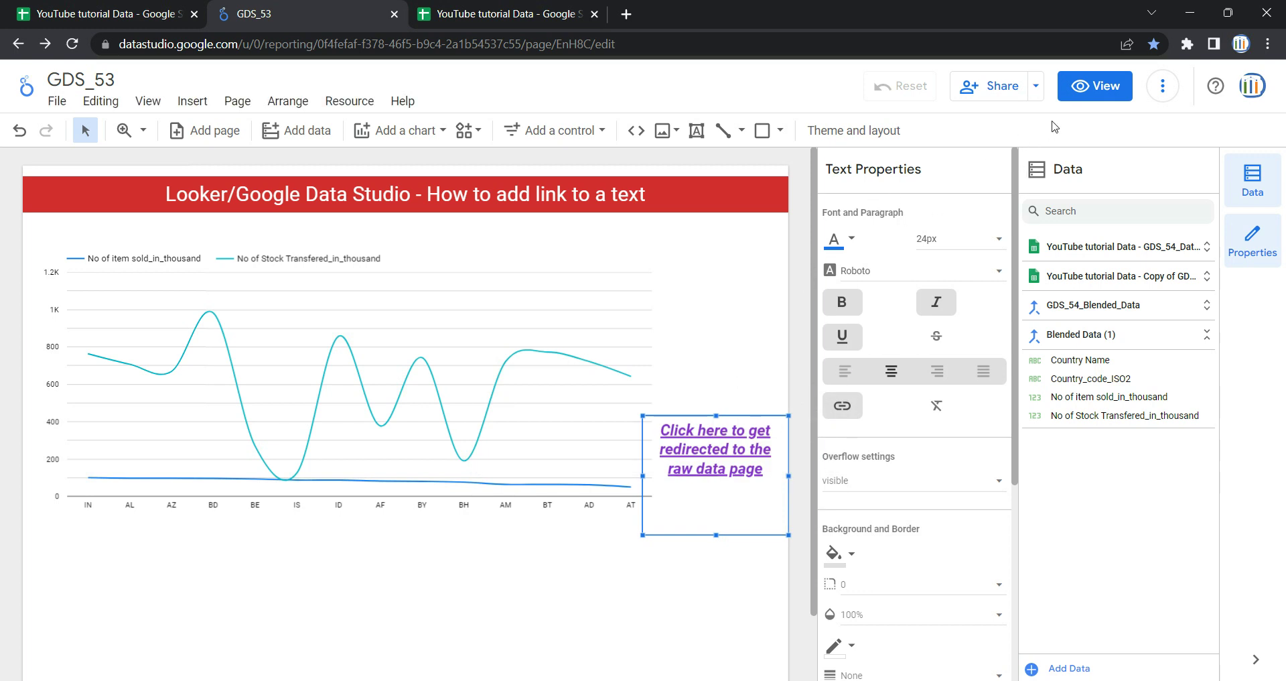
{"action": "left_click", "coordinate": [1094, 86]}
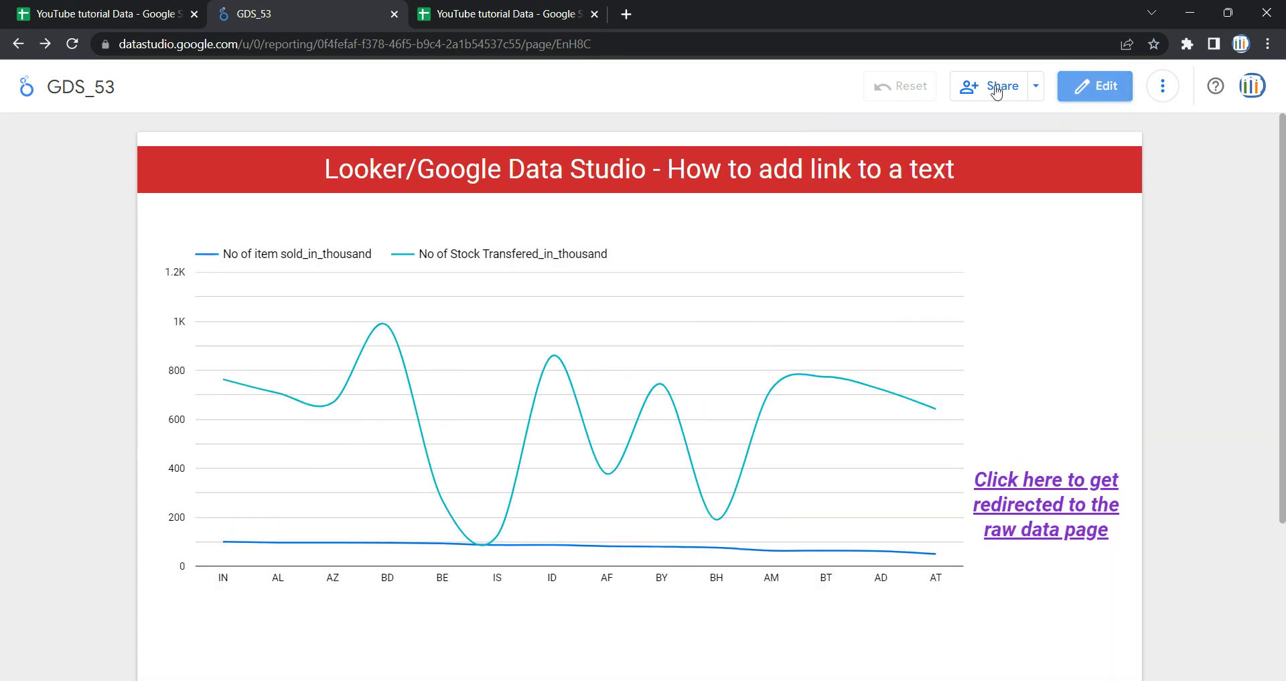
- Follow the hyperlink to GDS_54_Dataset1, select cell D8 and range A1:D14, then return to GDS_53
{"action": "left_click", "coordinate": [1036, 503]}
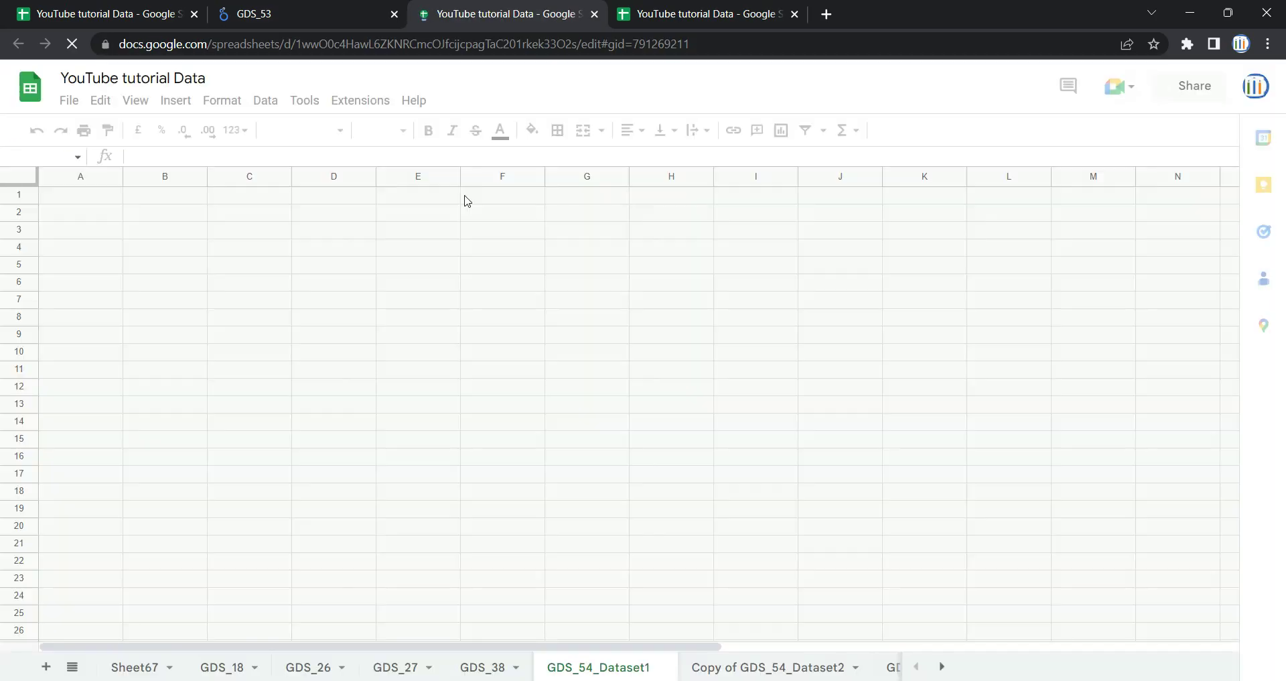
{"action": "left_click", "coordinate": [295, 321]}
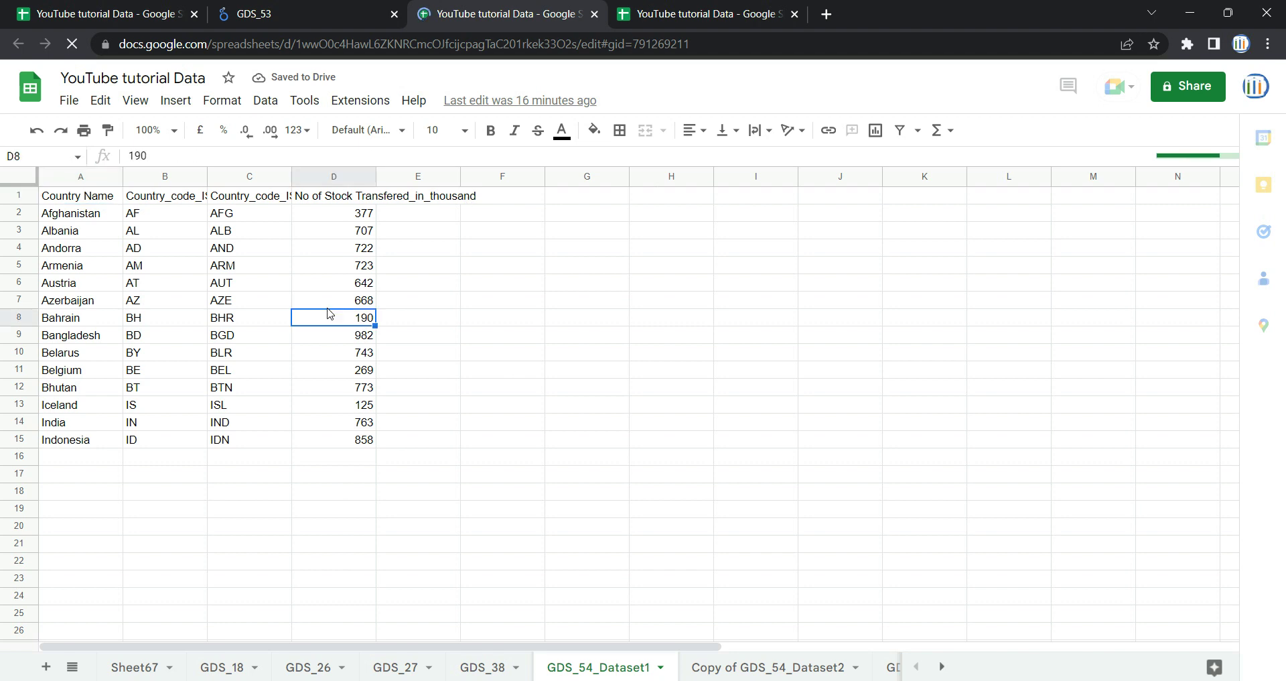
{"action": "left_click_drag", "start_coordinate": [74, 196], "coordinate": [360, 422]}
{"action": "left_click", "coordinate": [319, 23]}
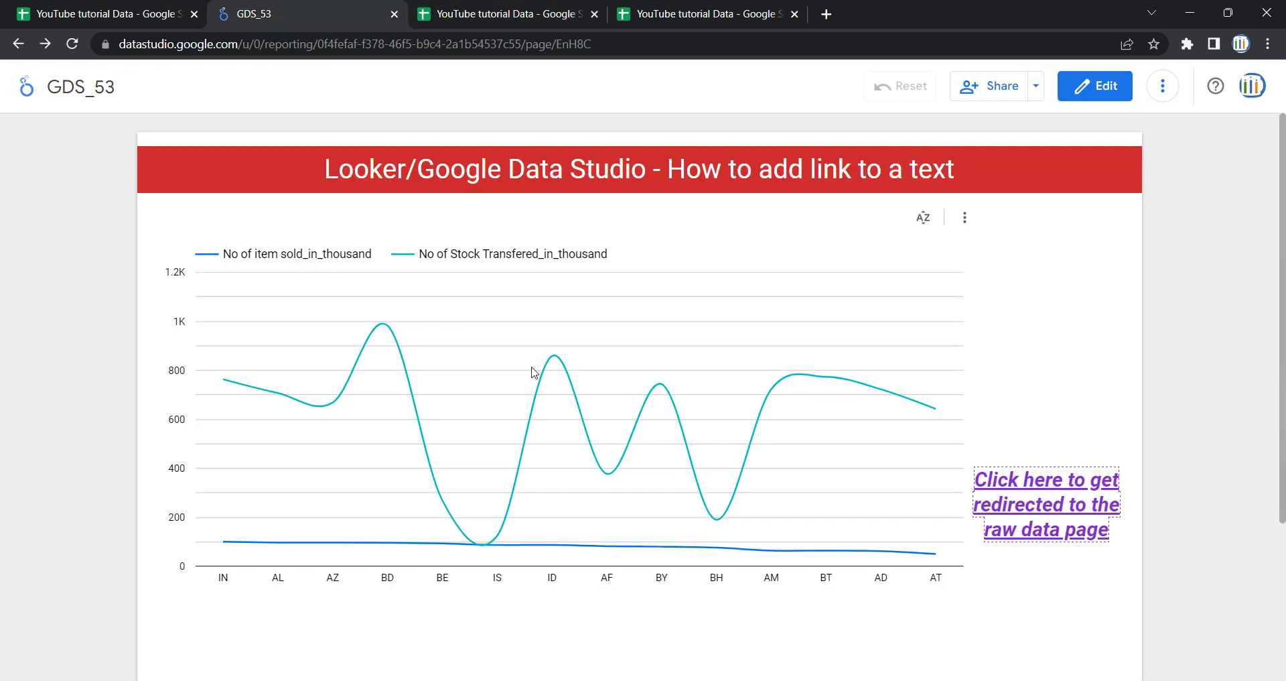